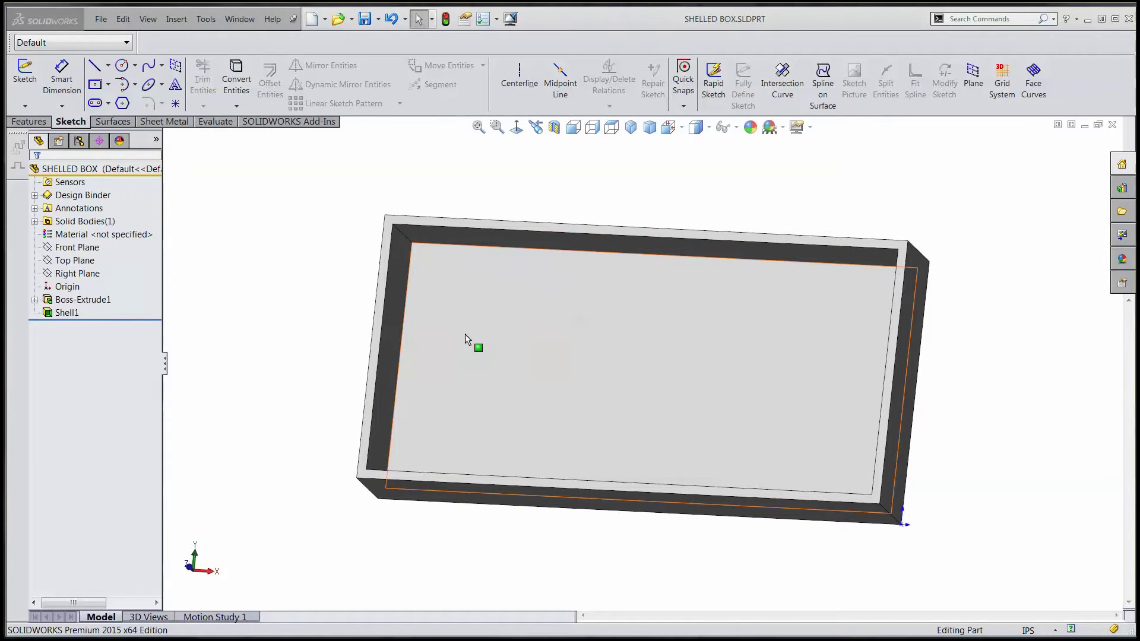
- Start a new sketch on the box's rim face
left_click(385, 260)
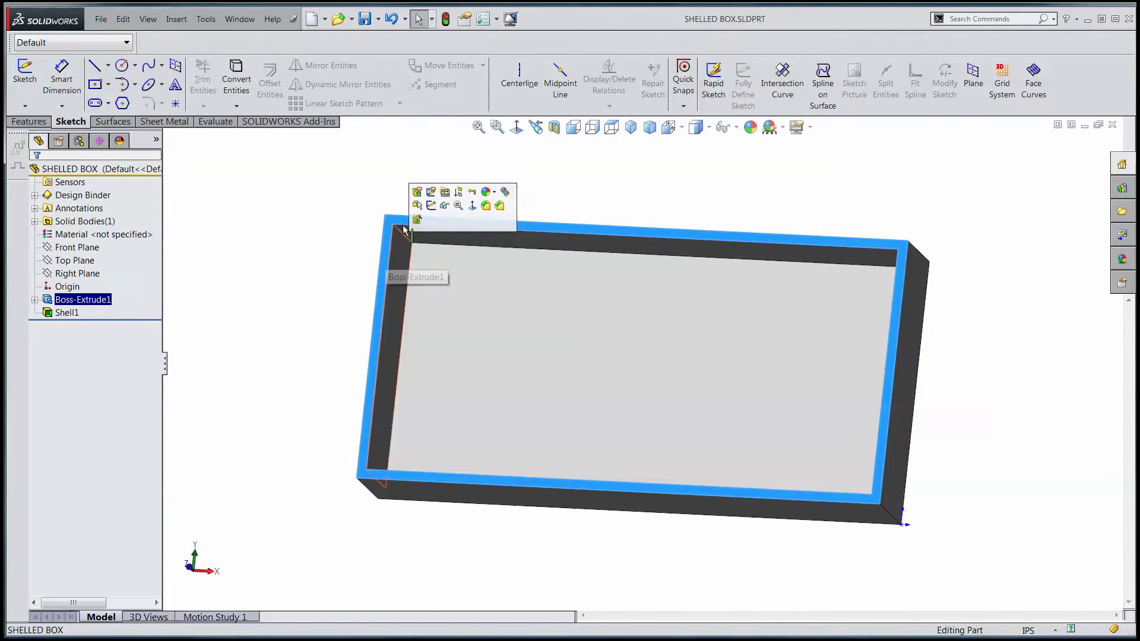
left_click(431, 206)
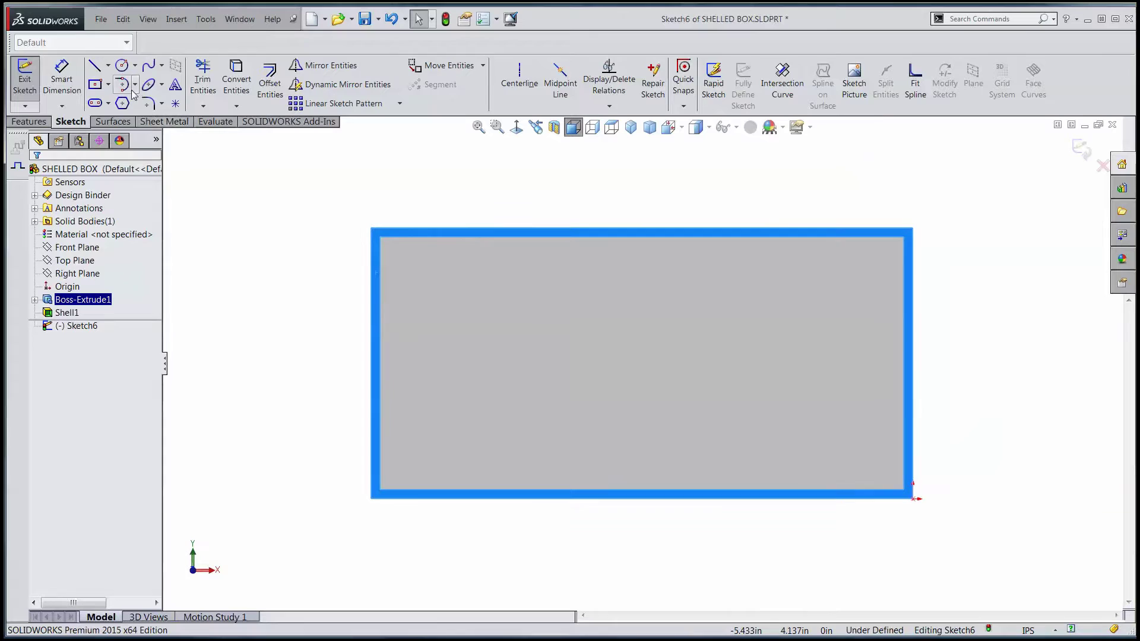
left_click(95, 66)
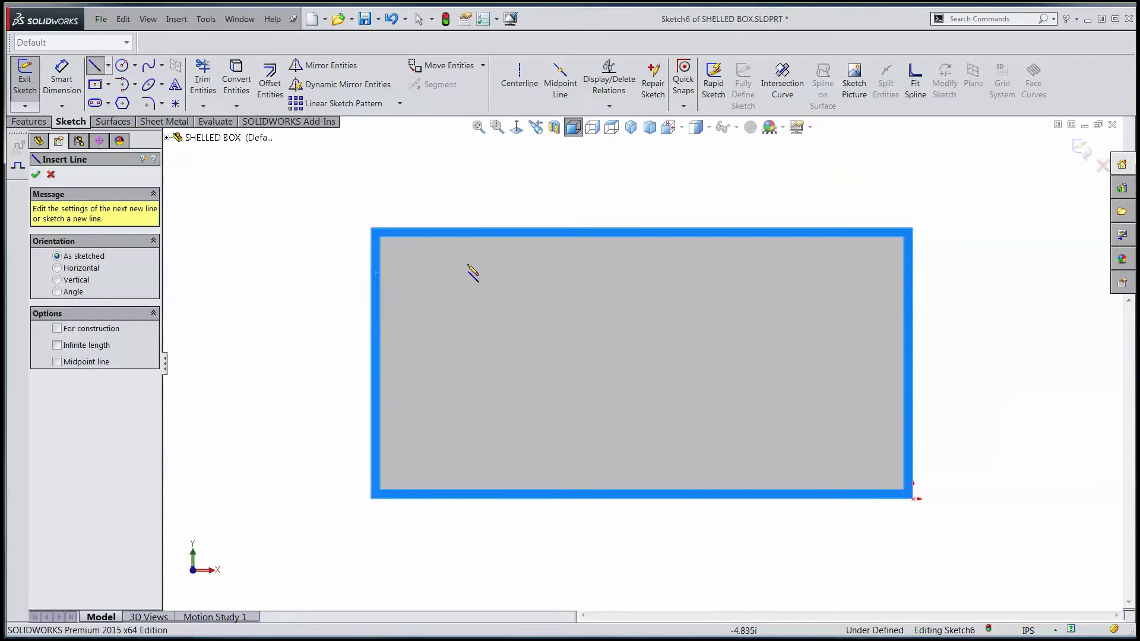
- Draw six vertical lines spanning from the top inner edge to the bottom edge
left_click(423, 238)
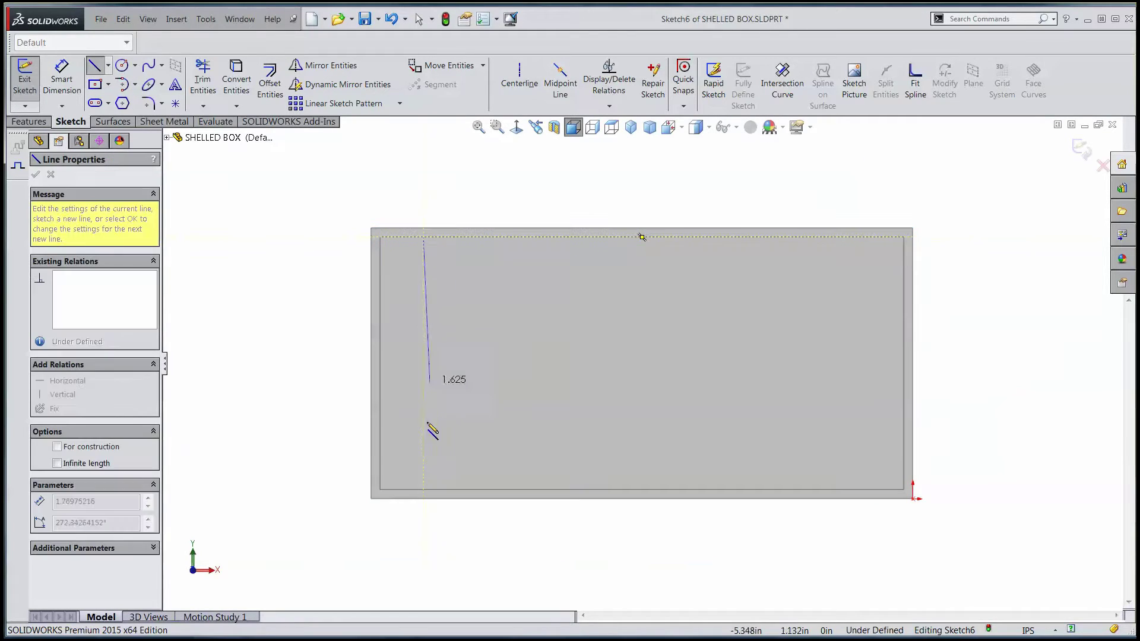
left_click(424, 490)
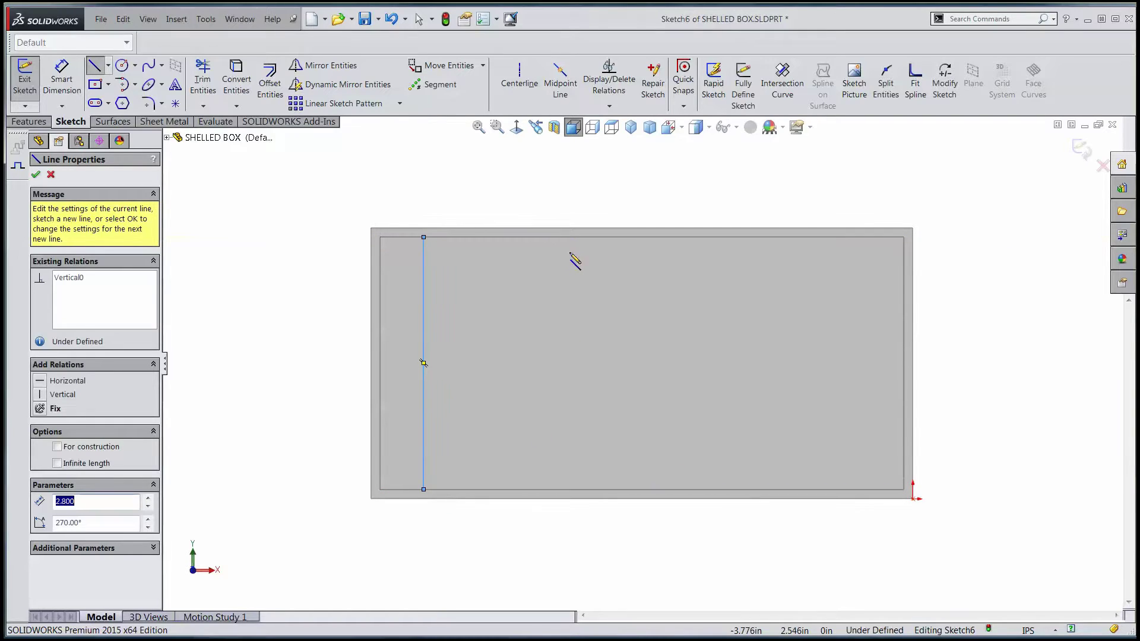
left_click(481, 237)
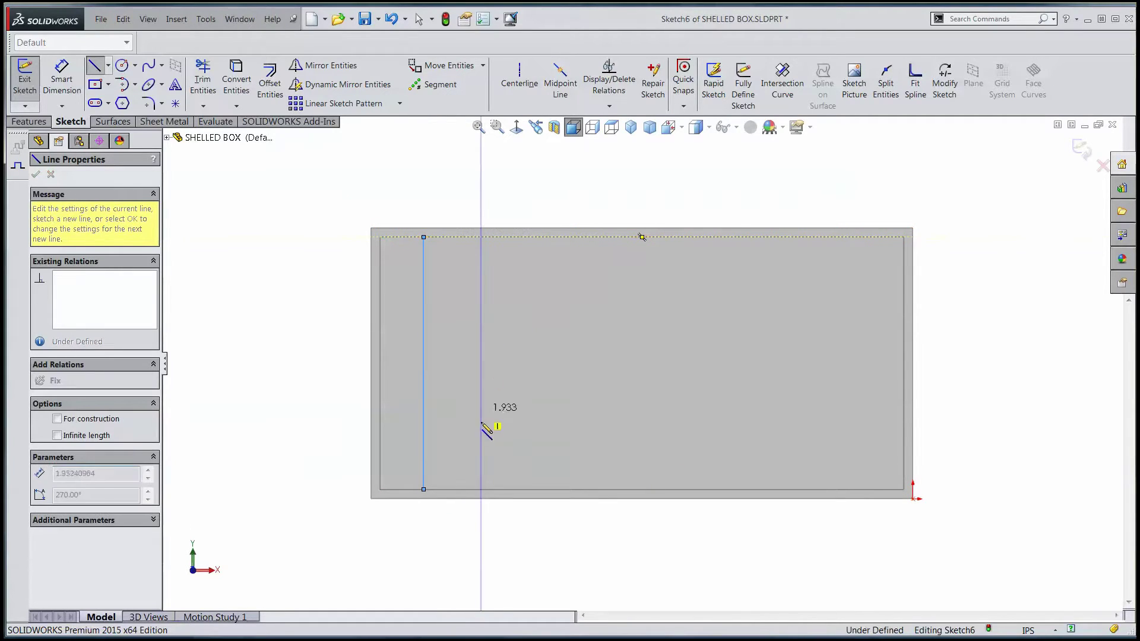
left_click(482, 490)
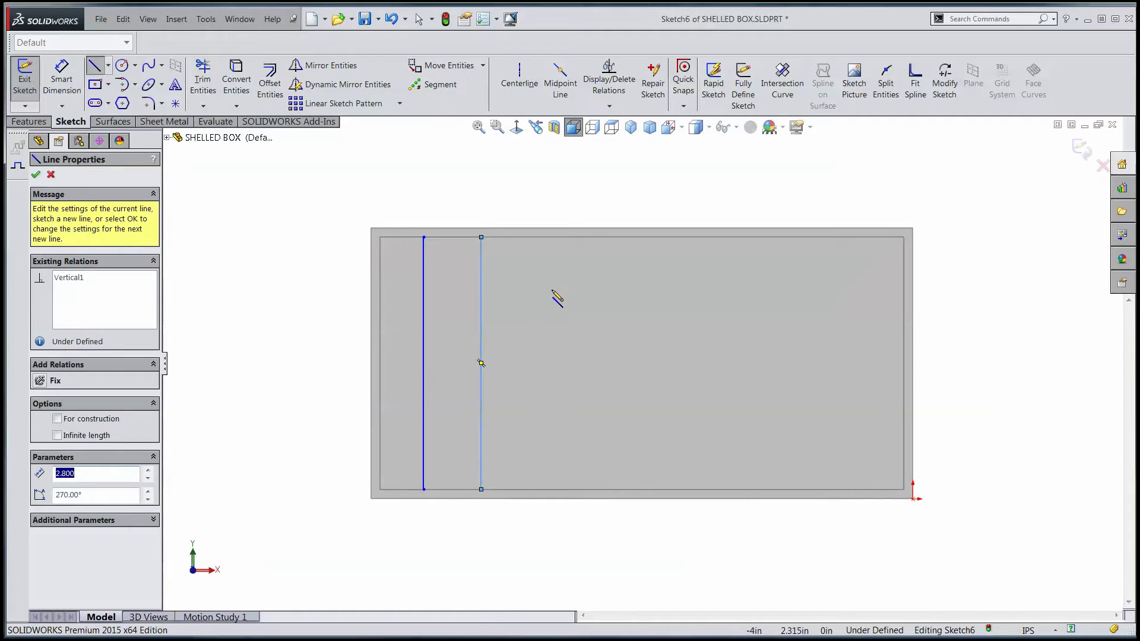
left_click(538, 238)
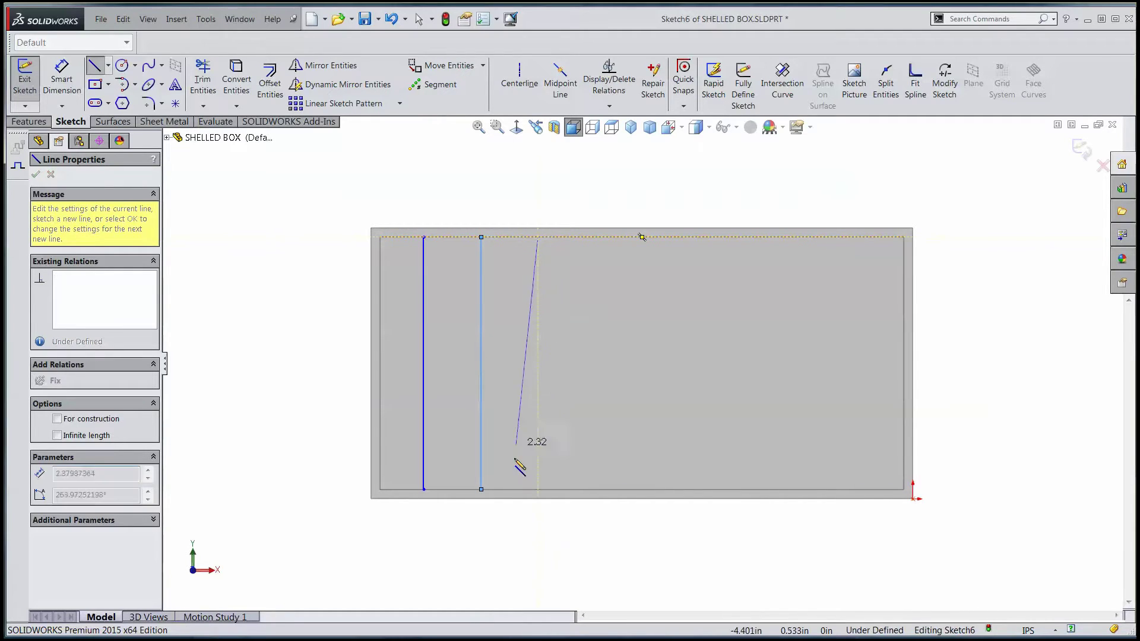
left_click(538, 489)
left_click(666, 238)
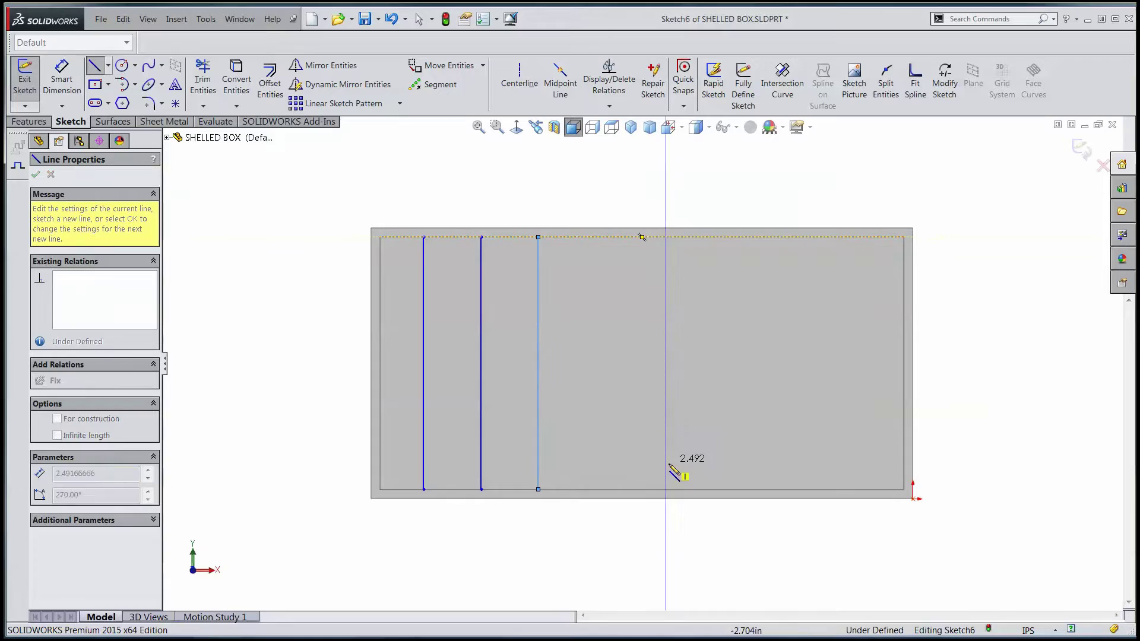
left_click(666, 489)
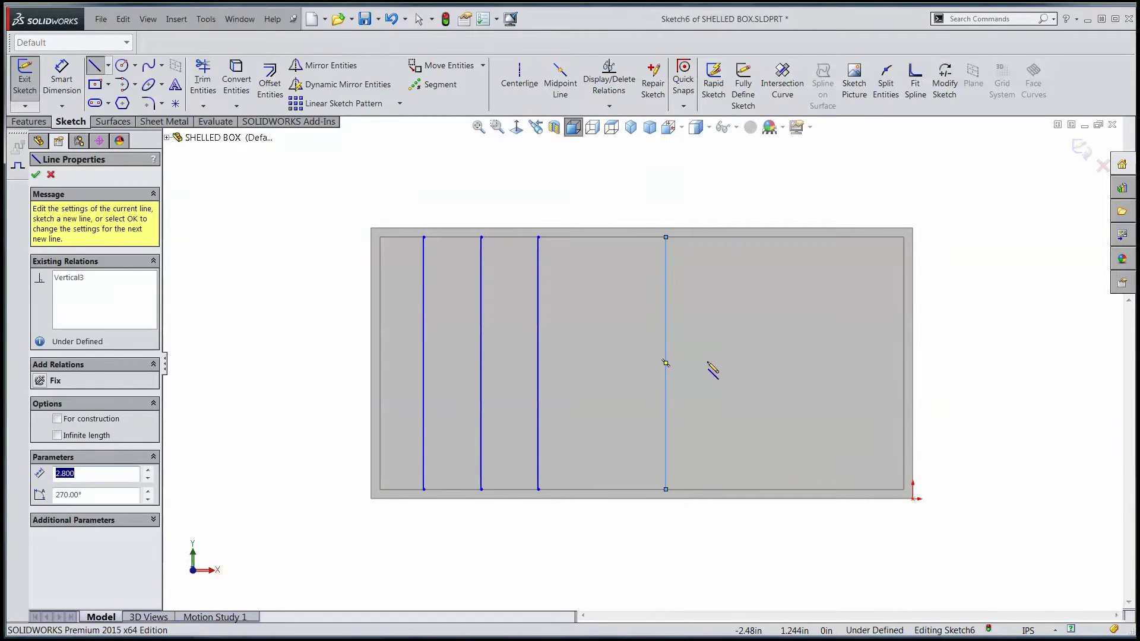
left_click(718, 238)
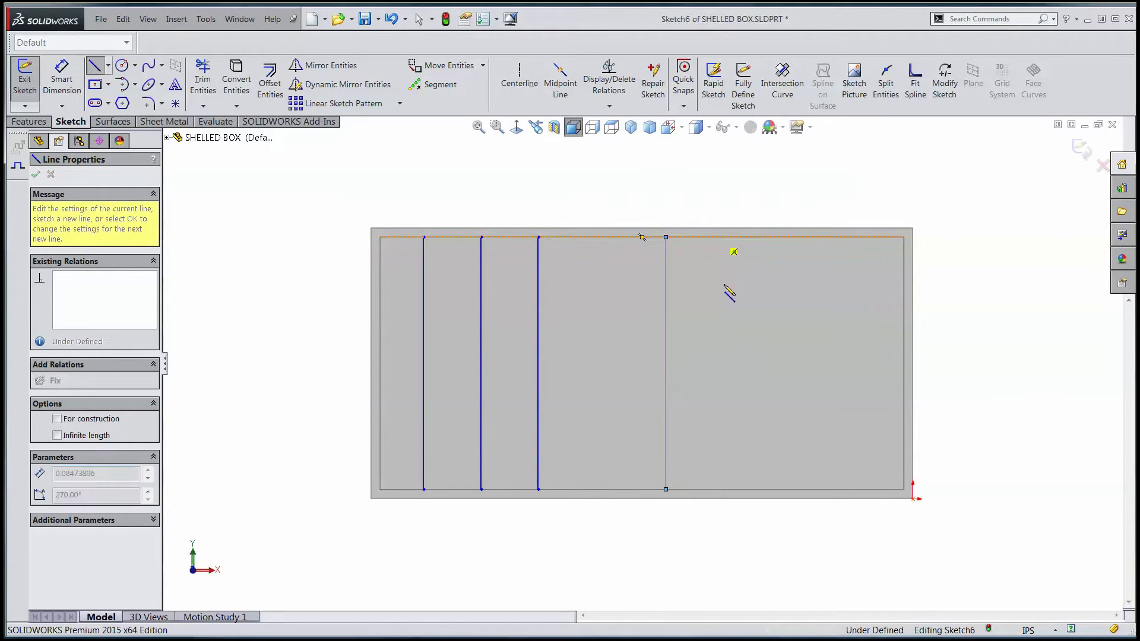
left_click(718, 489)
left_click(775, 237)
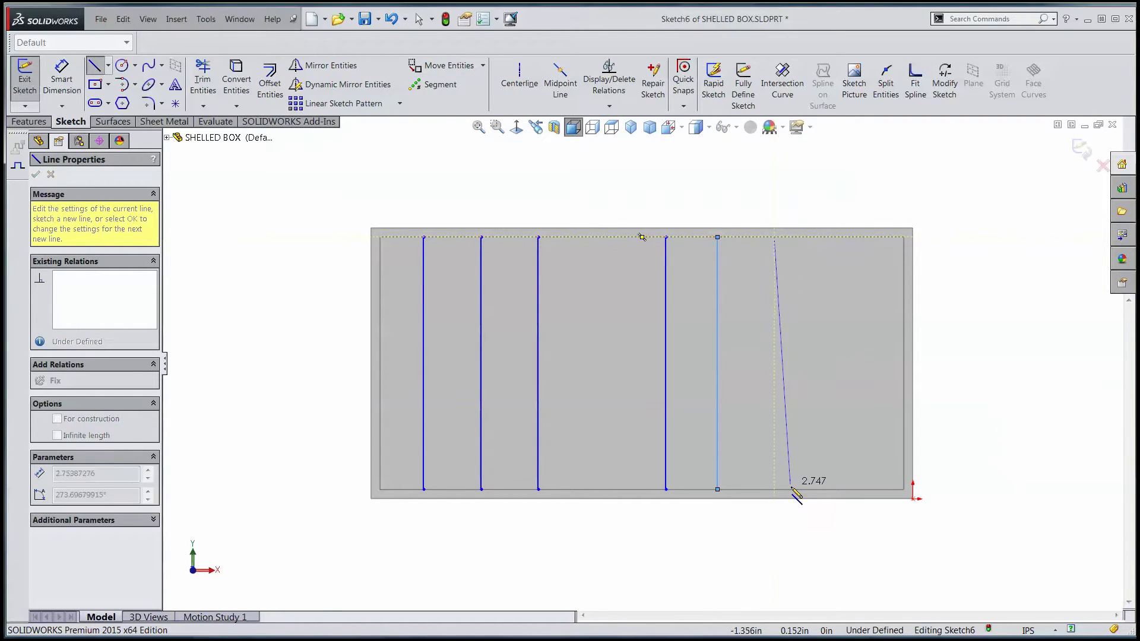
left_click(774, 489)
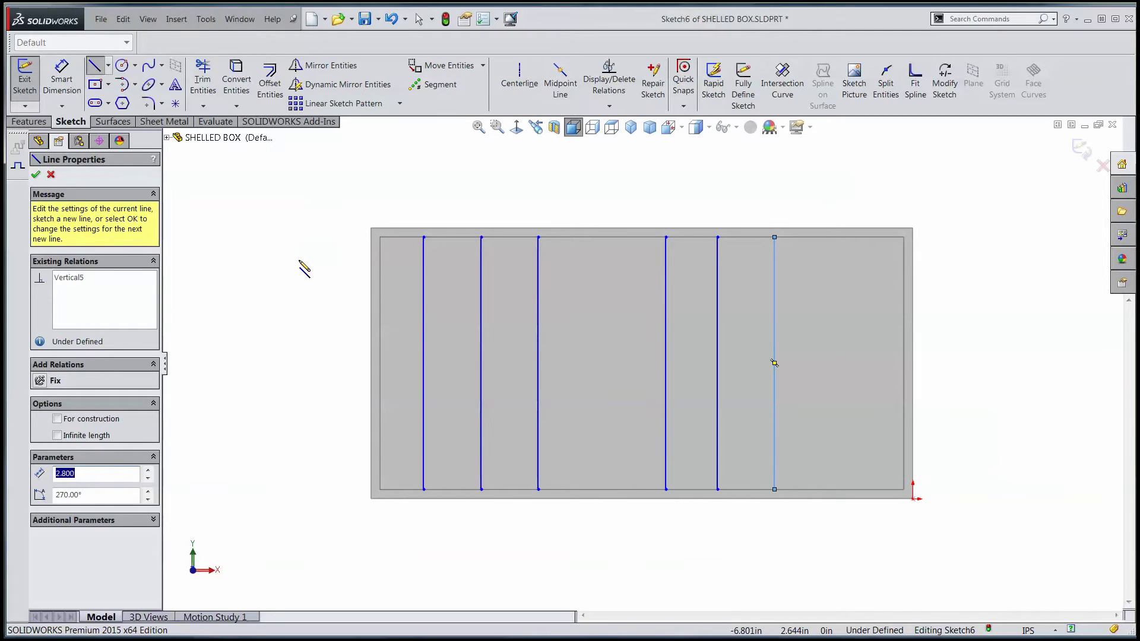
- Draw a mid-height horizontal centreline from the left to the right inner edge, crossing all six lines
key("Escape")
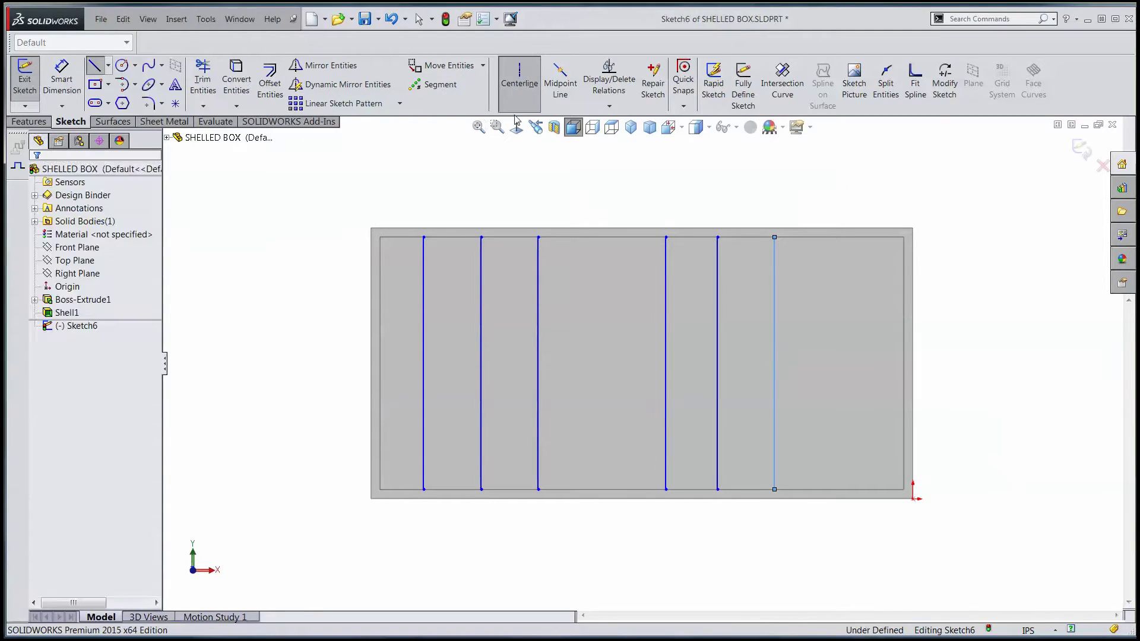
left_click(518, 105)
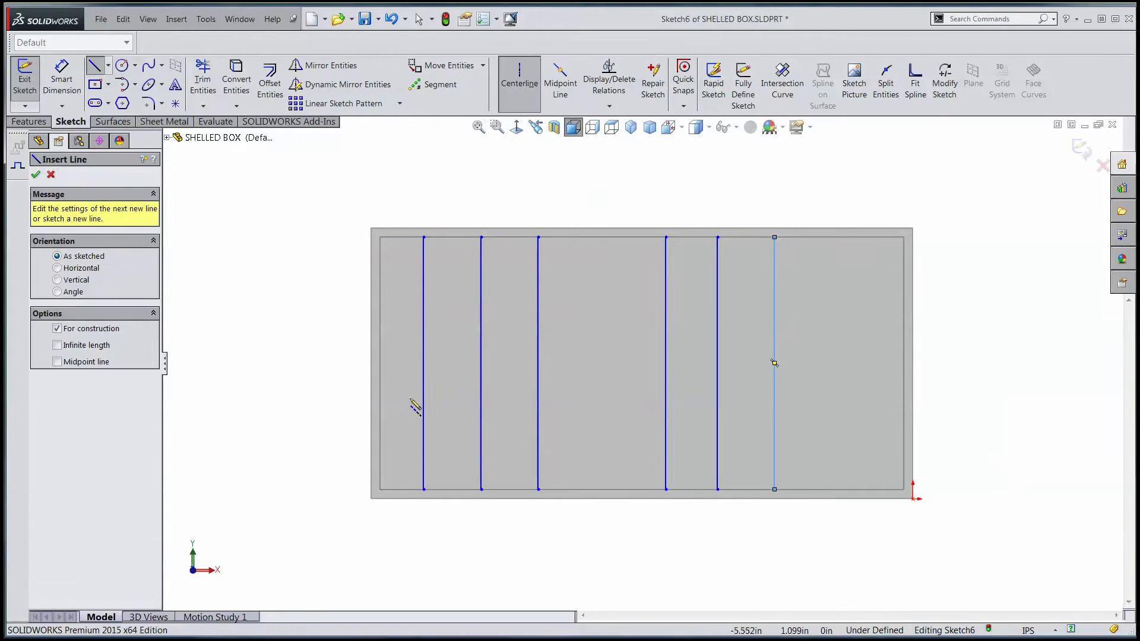
left_click(380, 363)
left_click(424, 363)
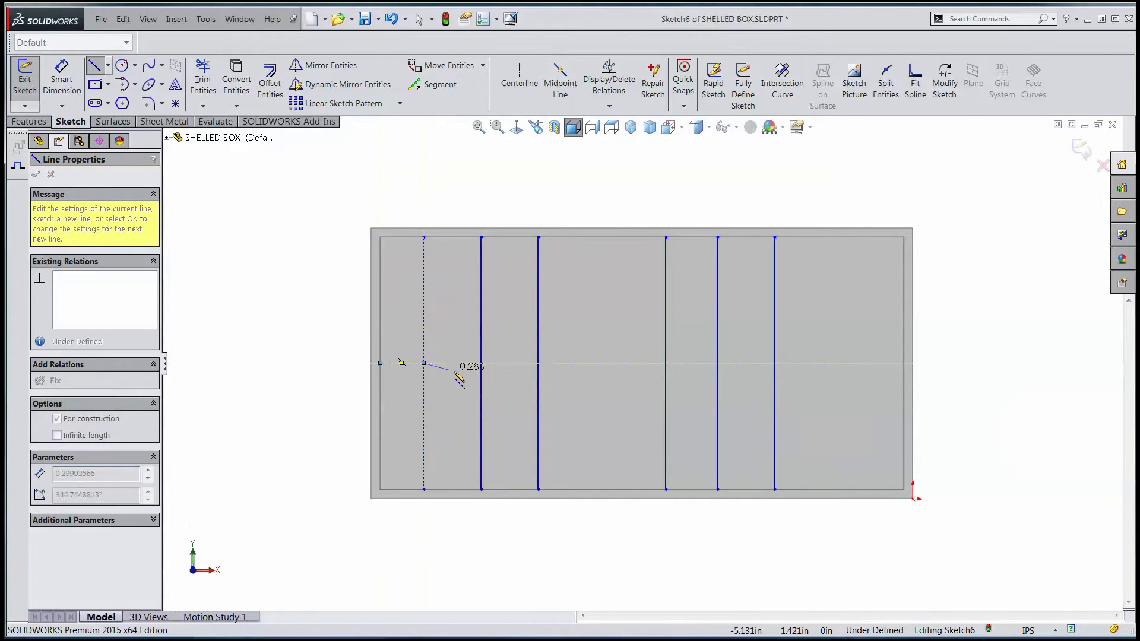
left_click(481, 363)
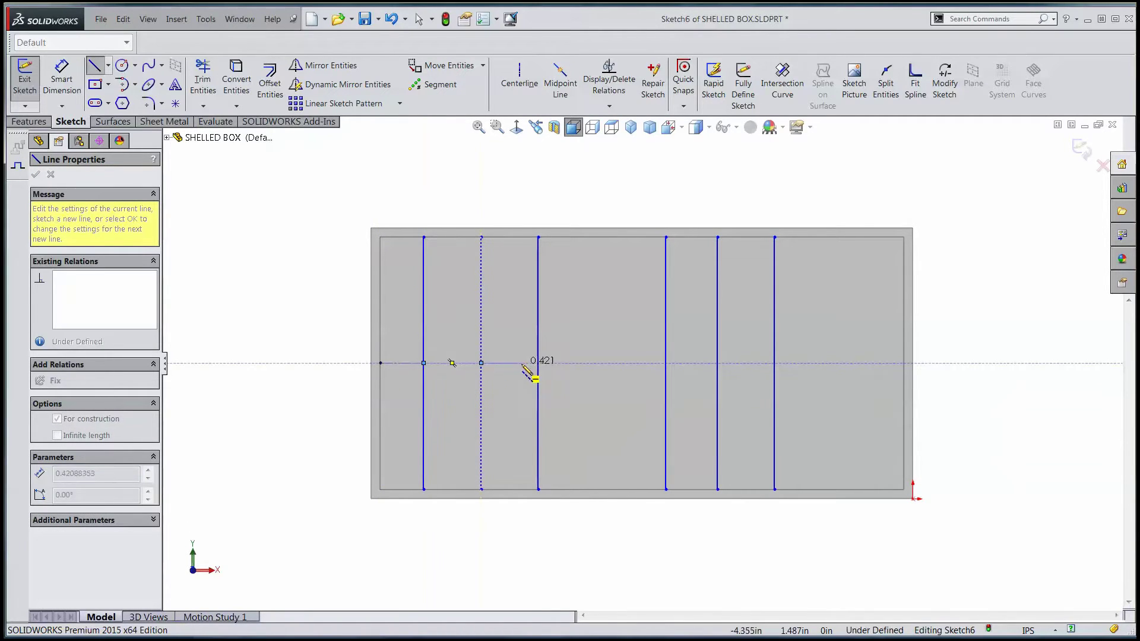
left_click(538, 363)
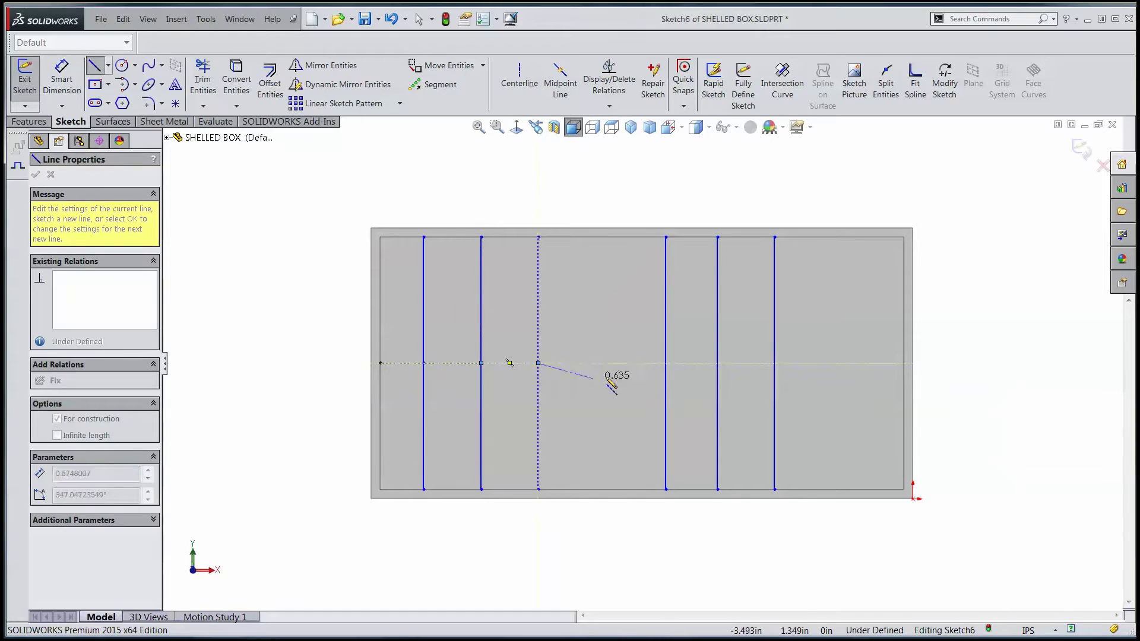
left_click(666, 363)
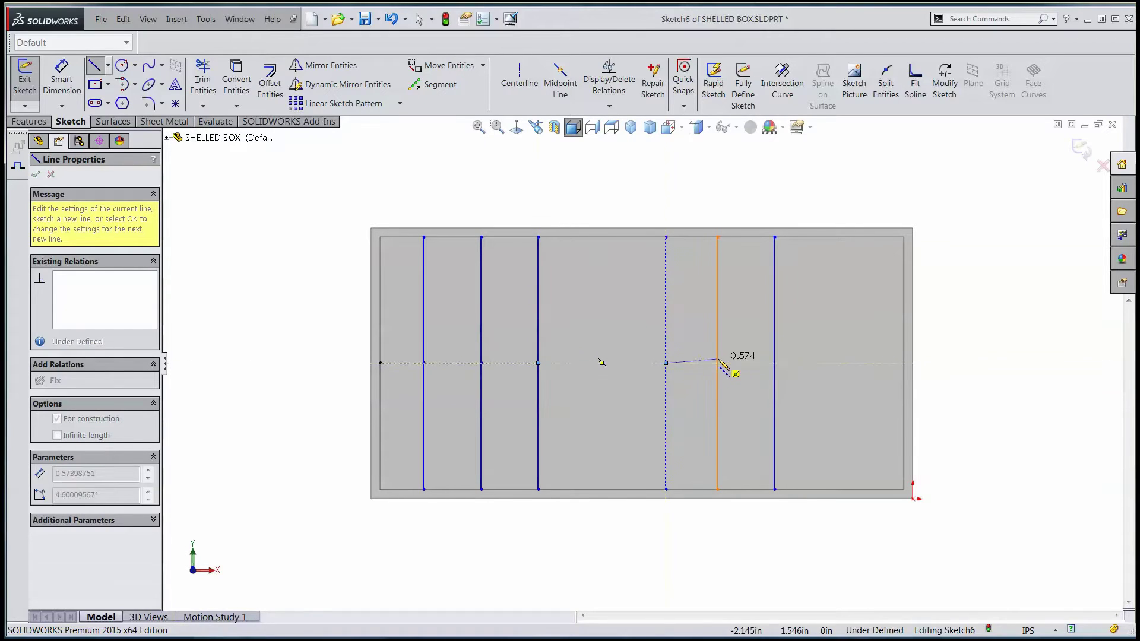
left_click(718, 363)
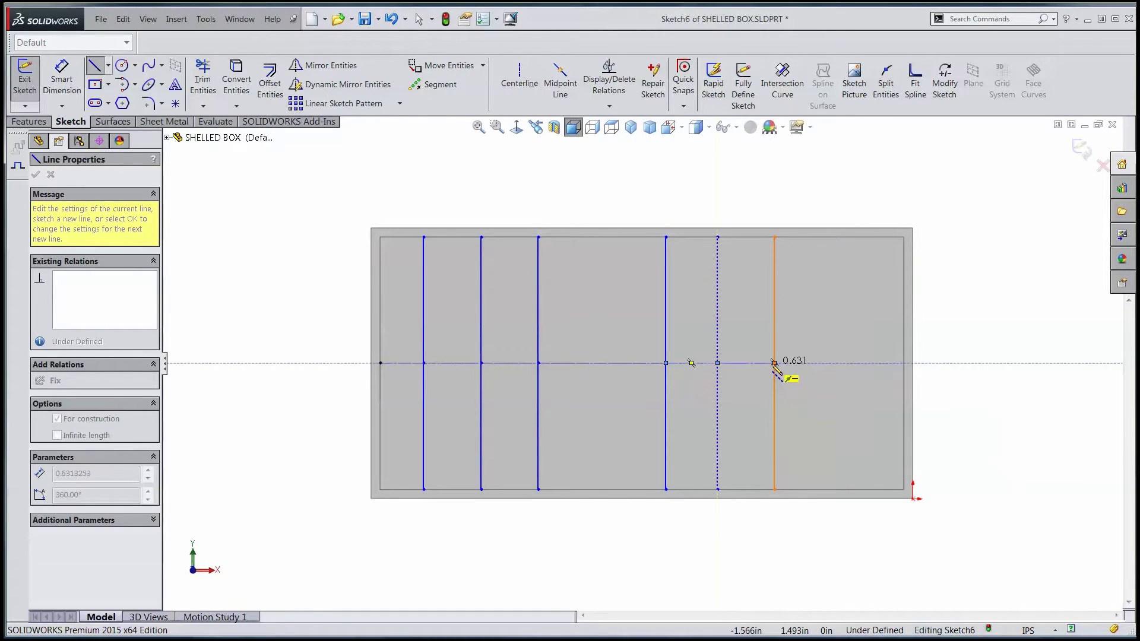
left_click(775, 363)
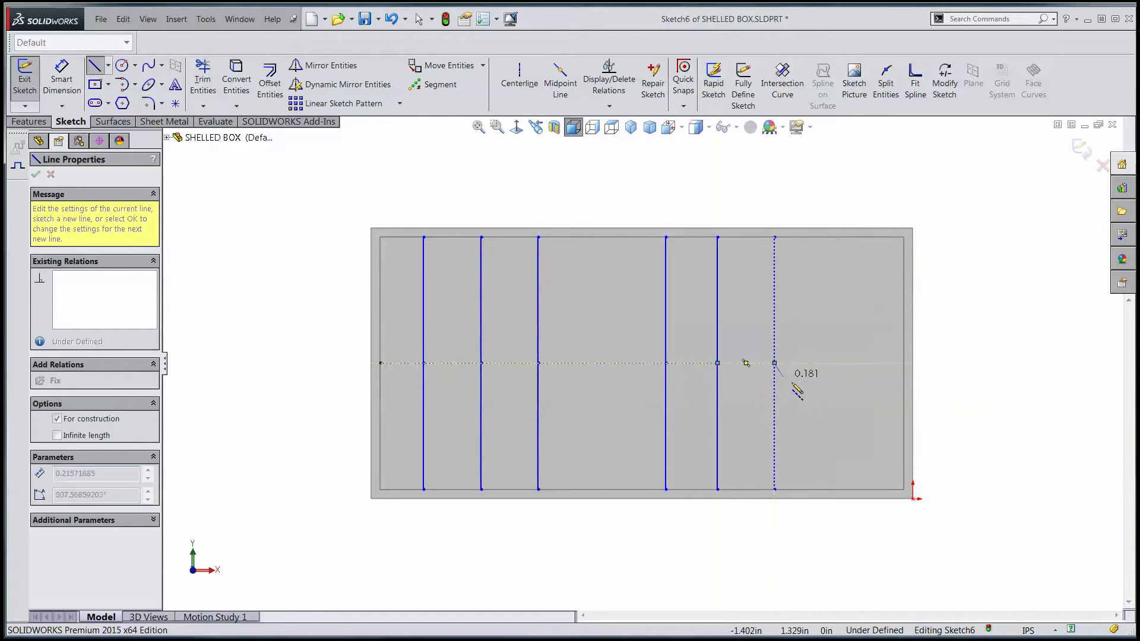
left_click(904, 363)
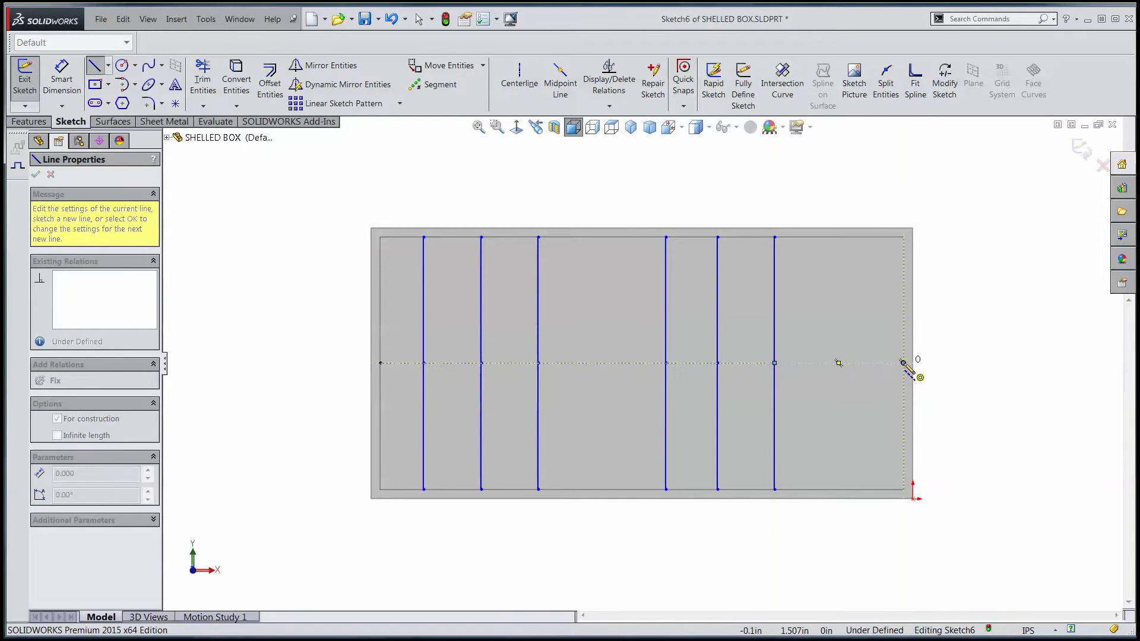
key("Escape")
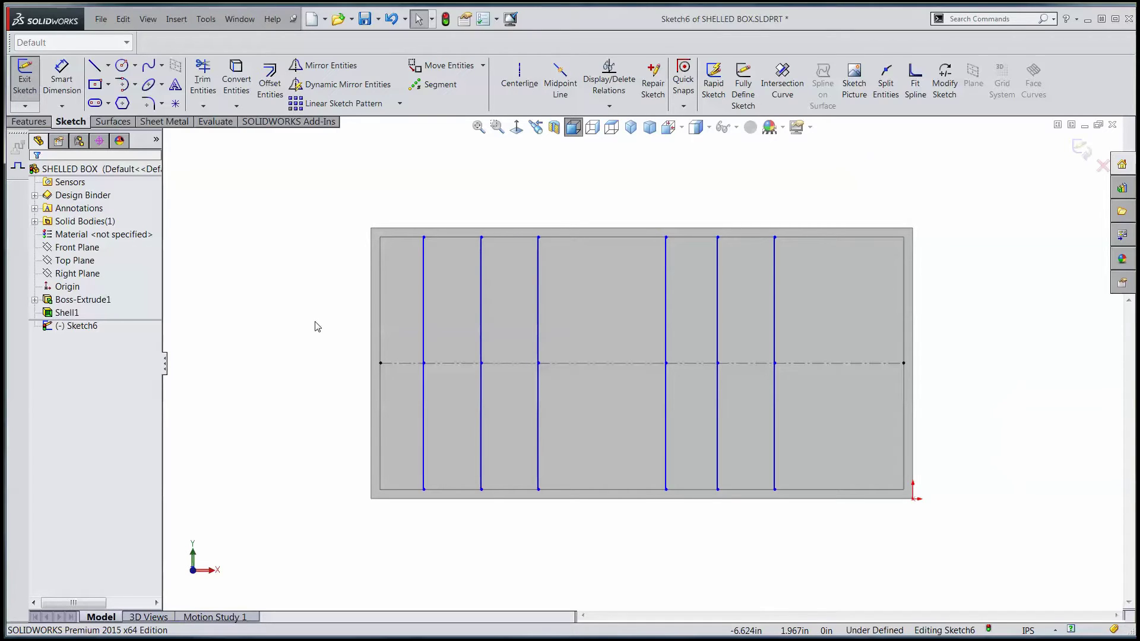
- Make all the centreline segments equal so the six vertical lines are evenly spaced
mouse_move(315, 321)
left_mouse_down()
mouse_move(372, 359)
mouse_move(961, 396)
left_mouse_up()
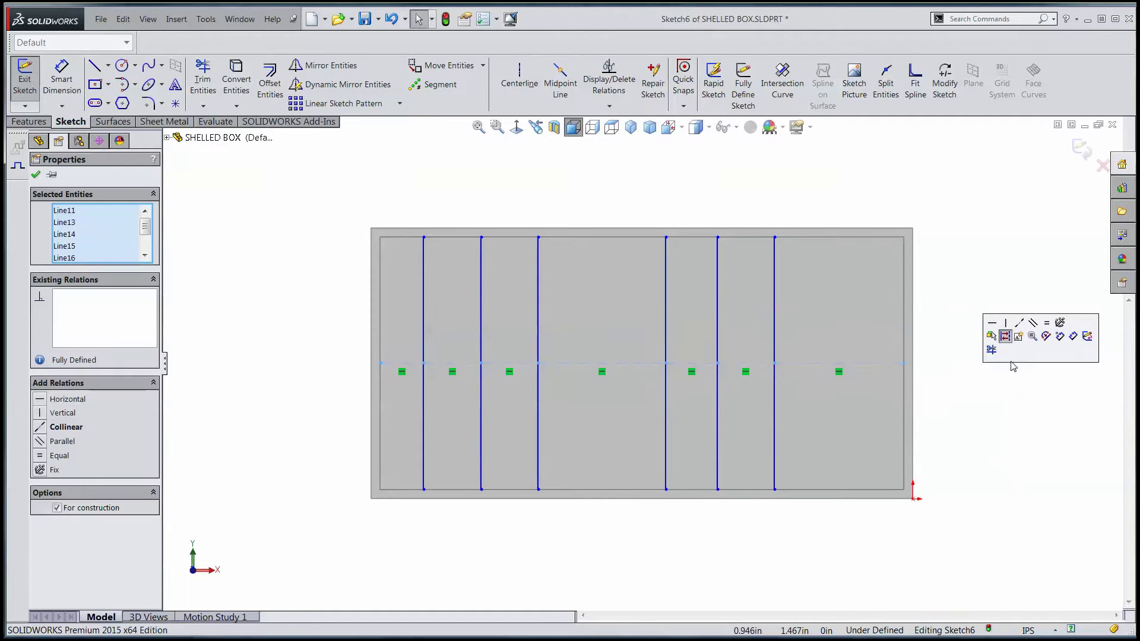
left_click(1047, 325)
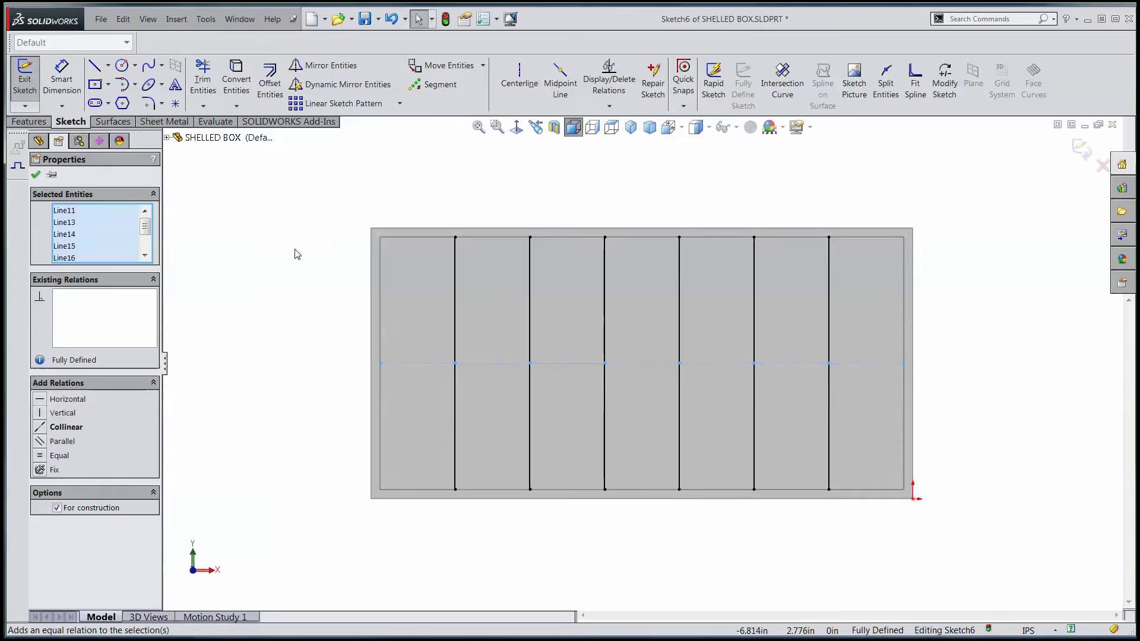
left_click(315, 257)
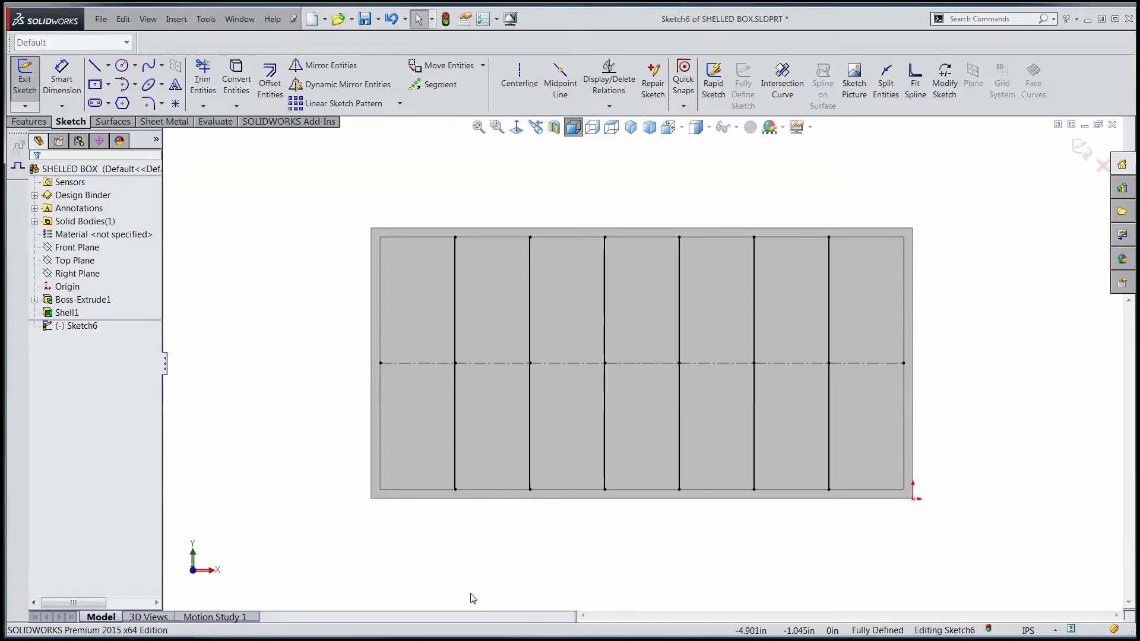
- Delete the rightmost line and centreline segment, snap the centreline to the right edge's midpoint, and exit
left_click(866, 373)
key("Delete")
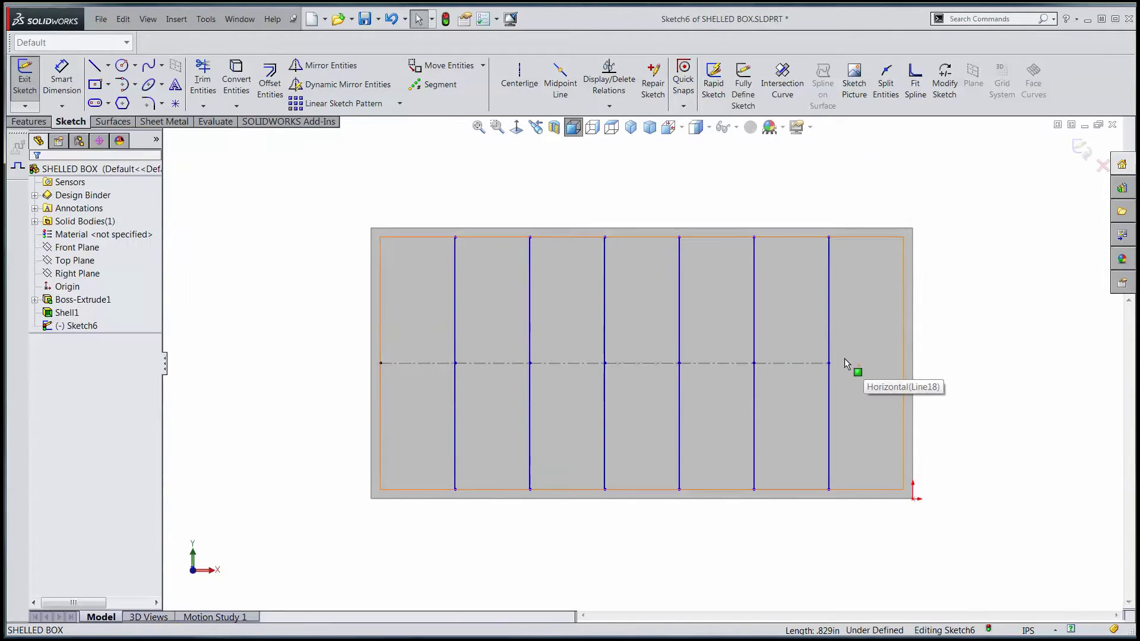
left_click(832, 353)
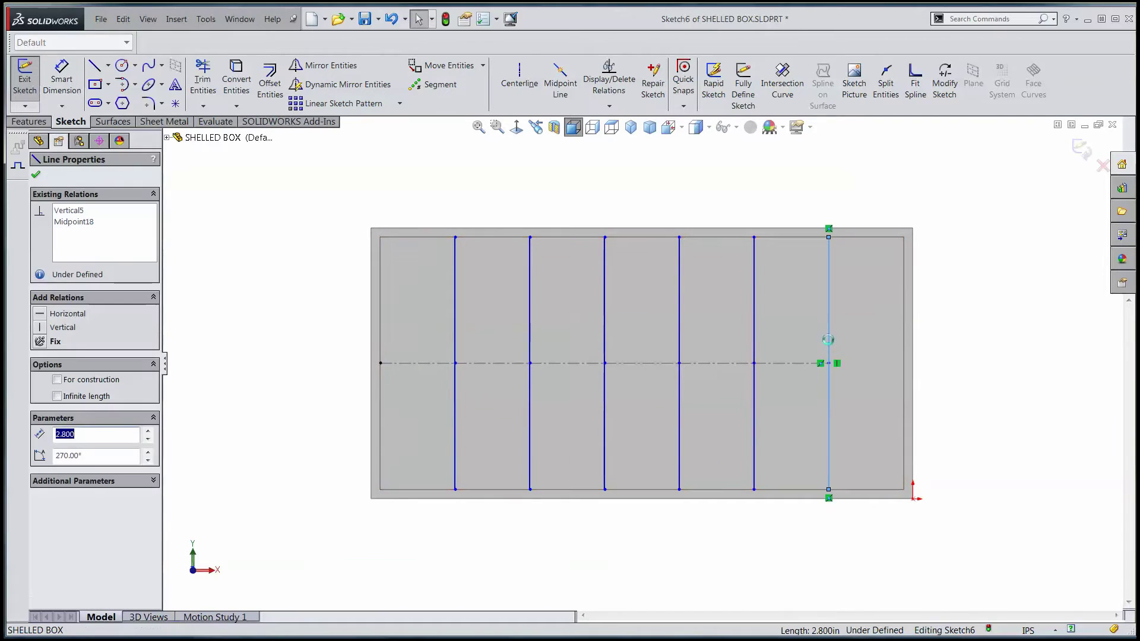
key("Delete")
left_click(829, 363)
left_click_drag(841, 368, 920, 380)
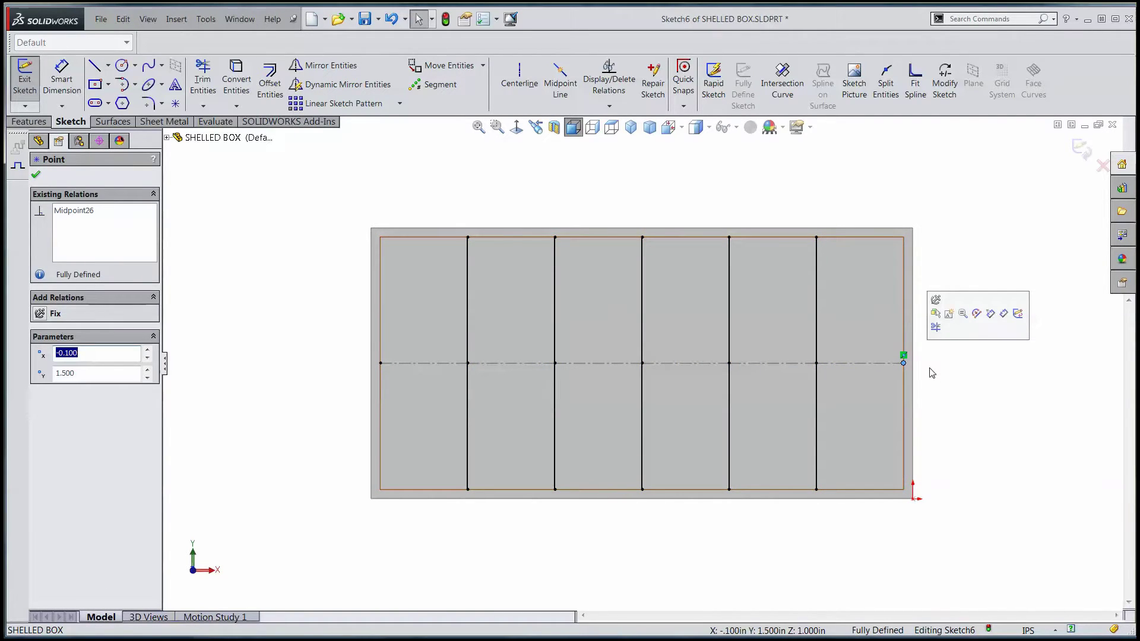
left_click(1082, 150)
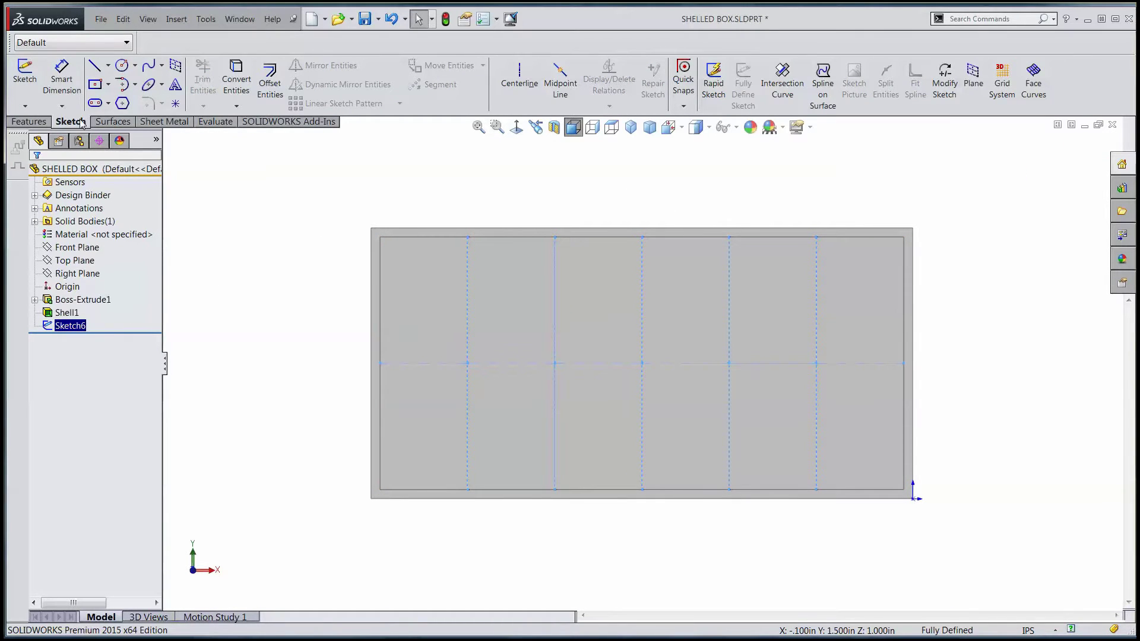
- Create a 0.100 in rib from Sketch6 and orbit to view the ribbed interior
left_click(51, 122)
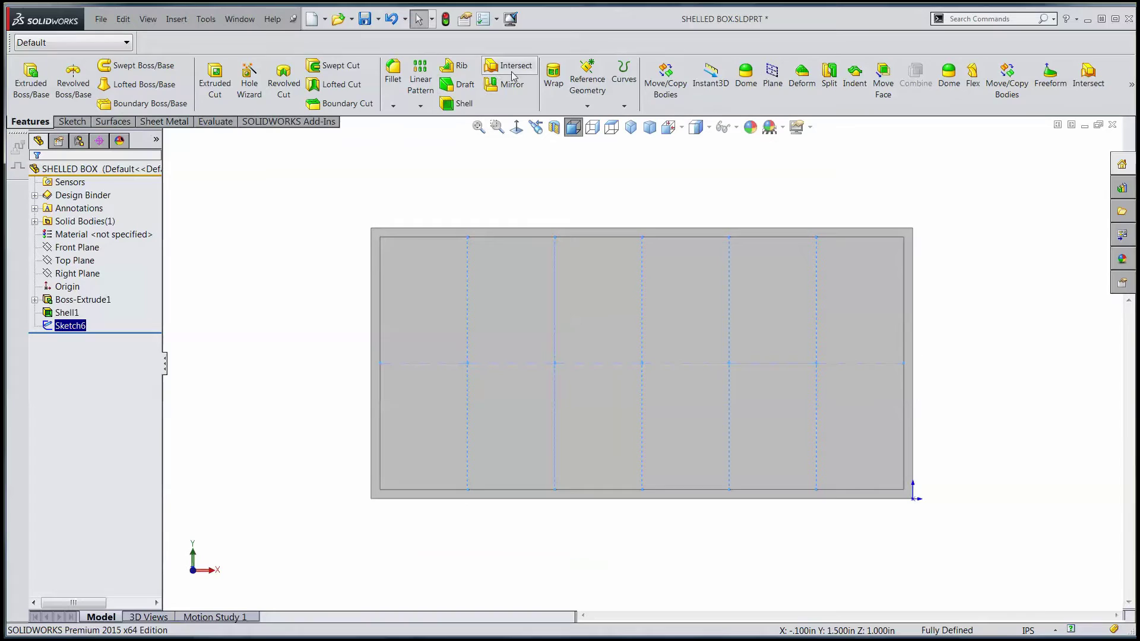
left_click(453, 67)
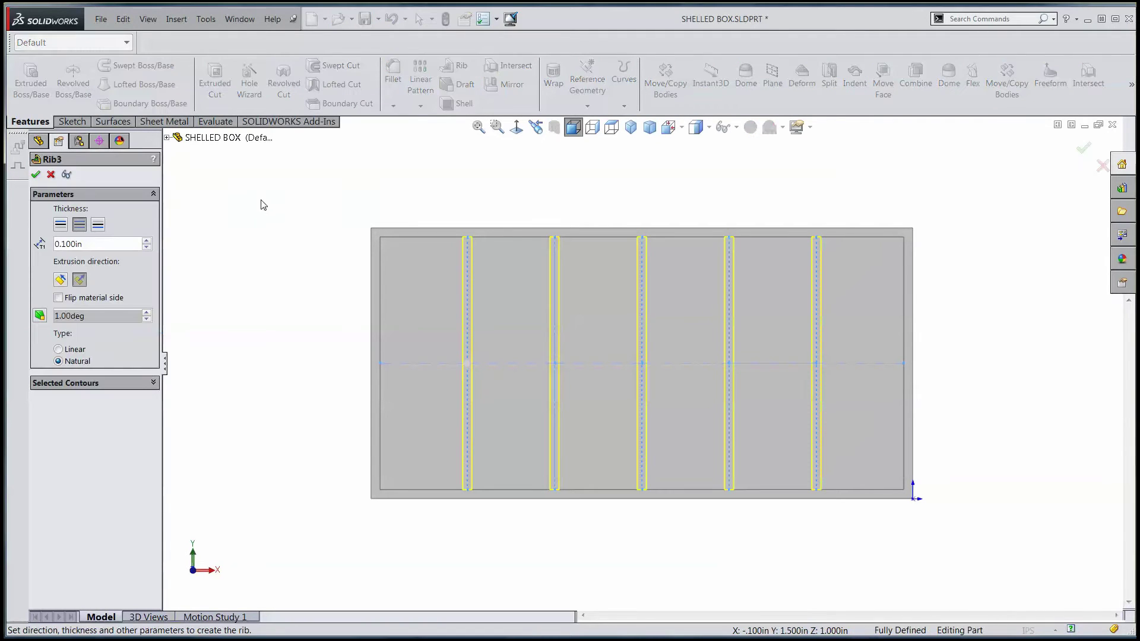
left_click(36, 176)
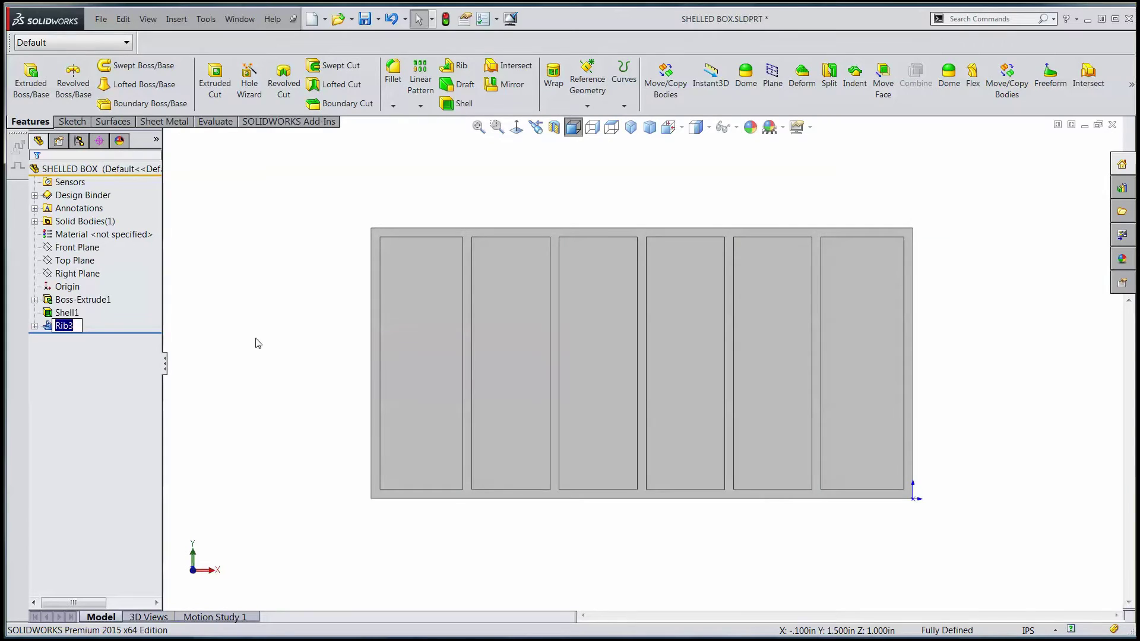
middle_click_drag(258, 343, 222, 255)
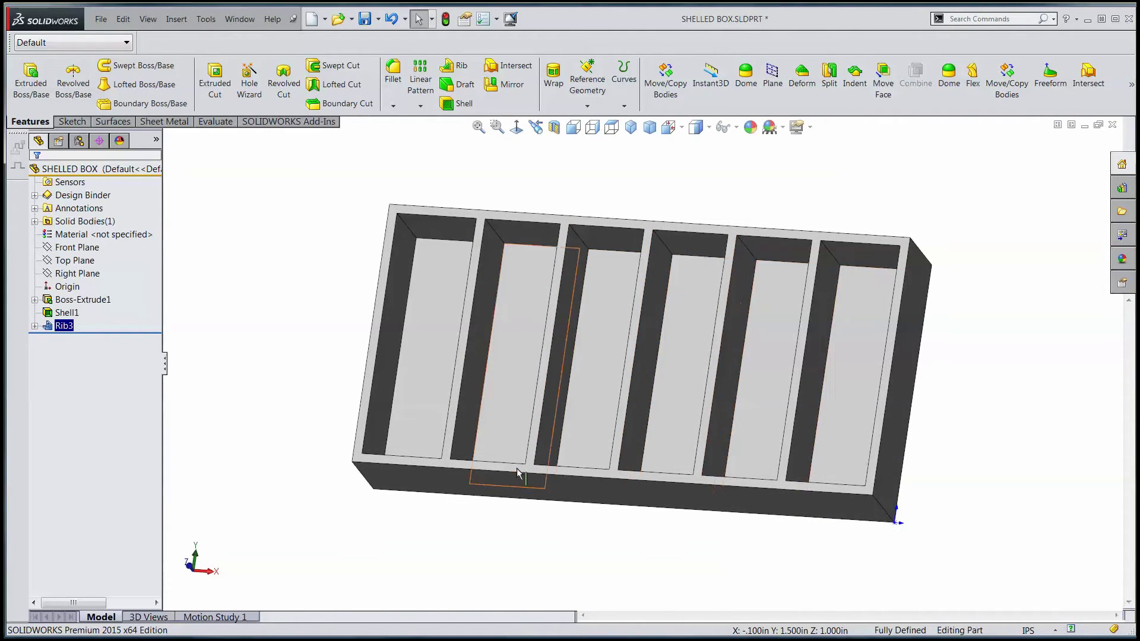
- Show the base extrusion's dimensions and rebuild with the 6.000 length changed to 3
double_click(474, 487)
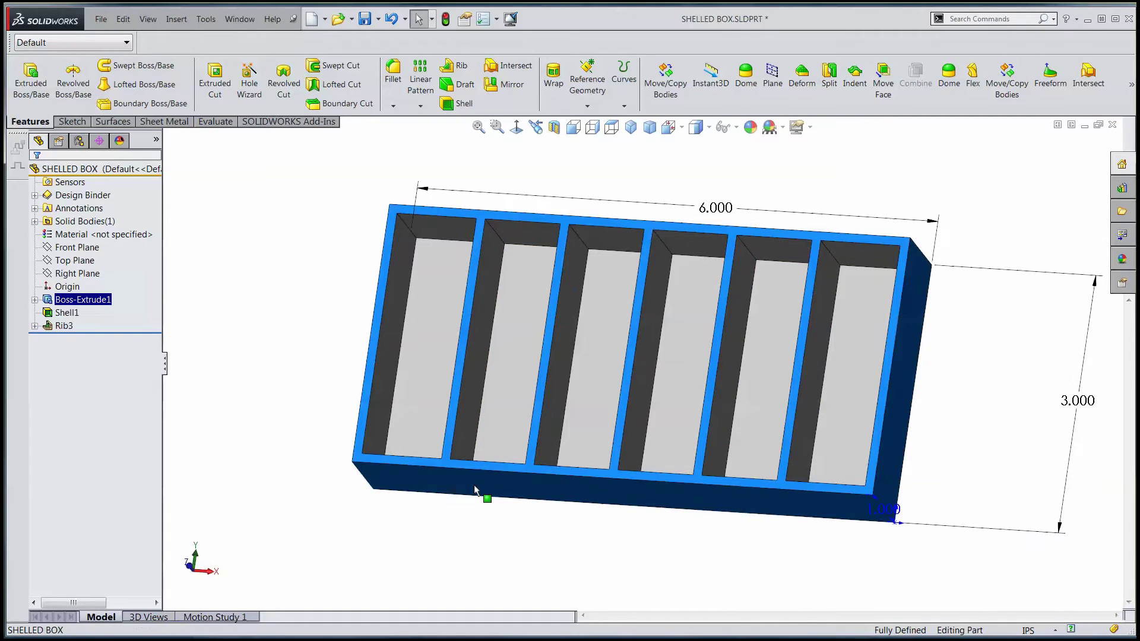
left_click(712, 205)
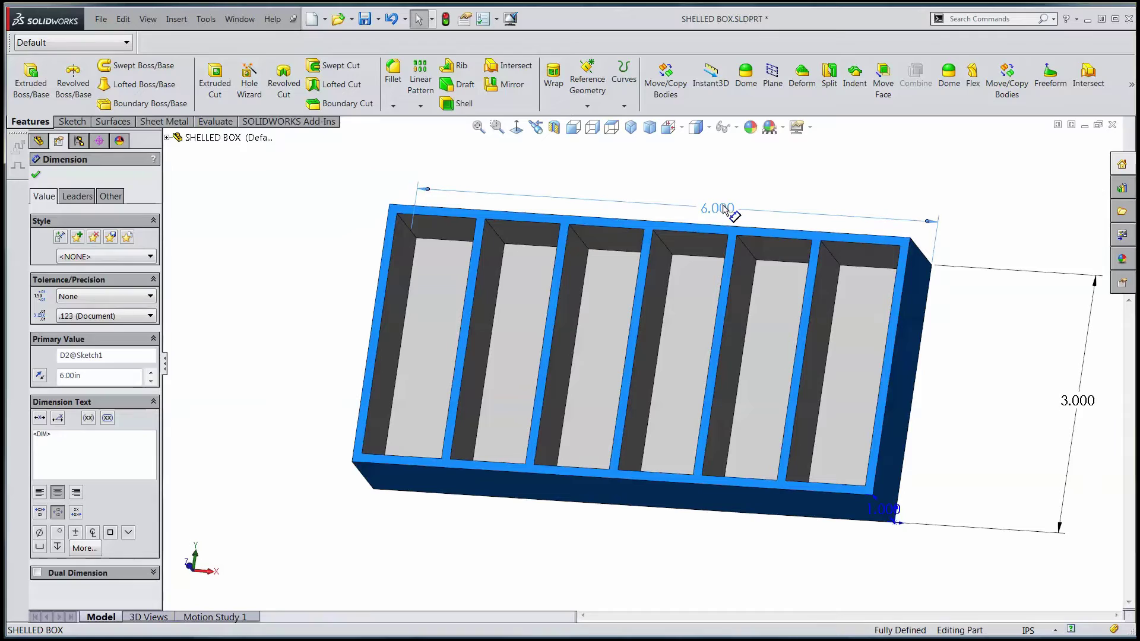
left_click_drag(711, 208, 692, 194)
double_click(693, 194)
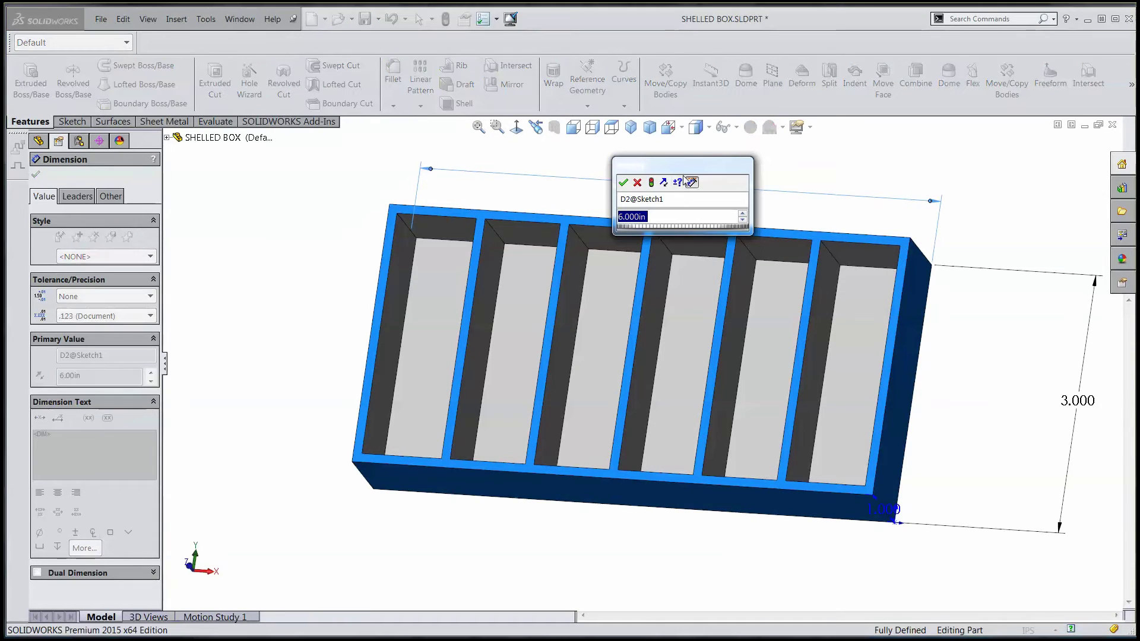
type("3")
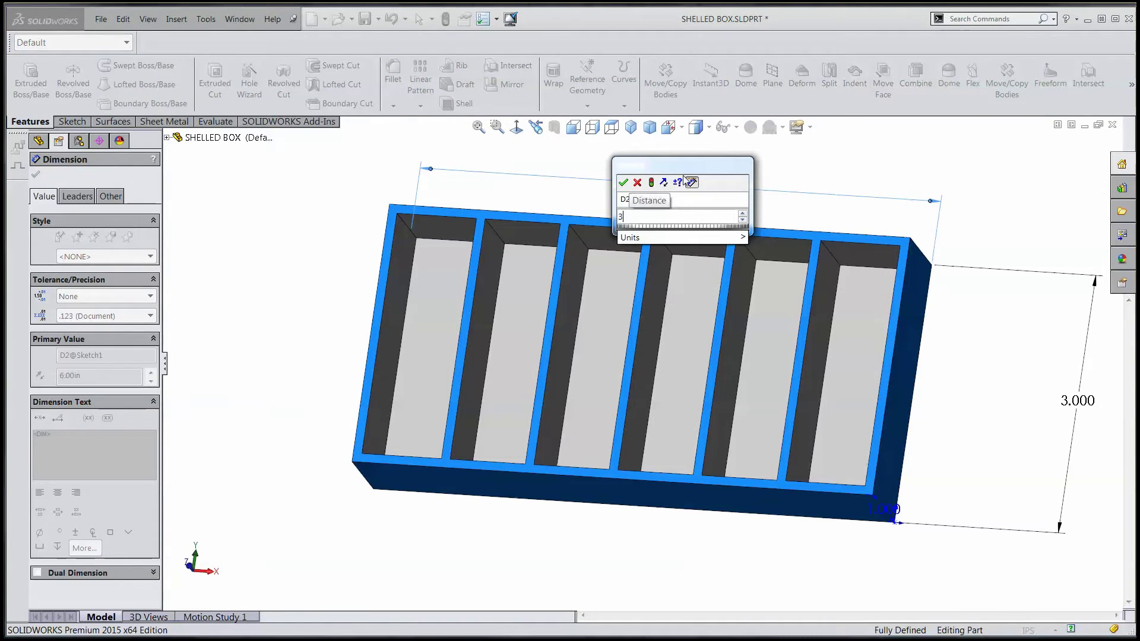
left_click(653, 183)
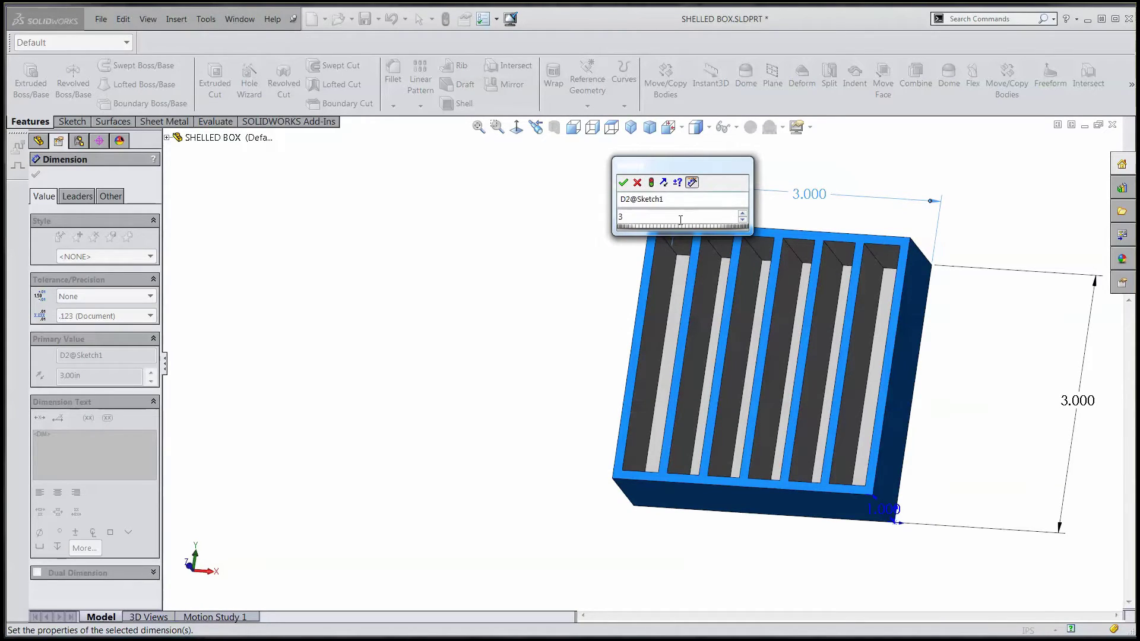
- Try lengths 4 and 6, then set the length to 6.32587 and accept it
key("BackSpace")
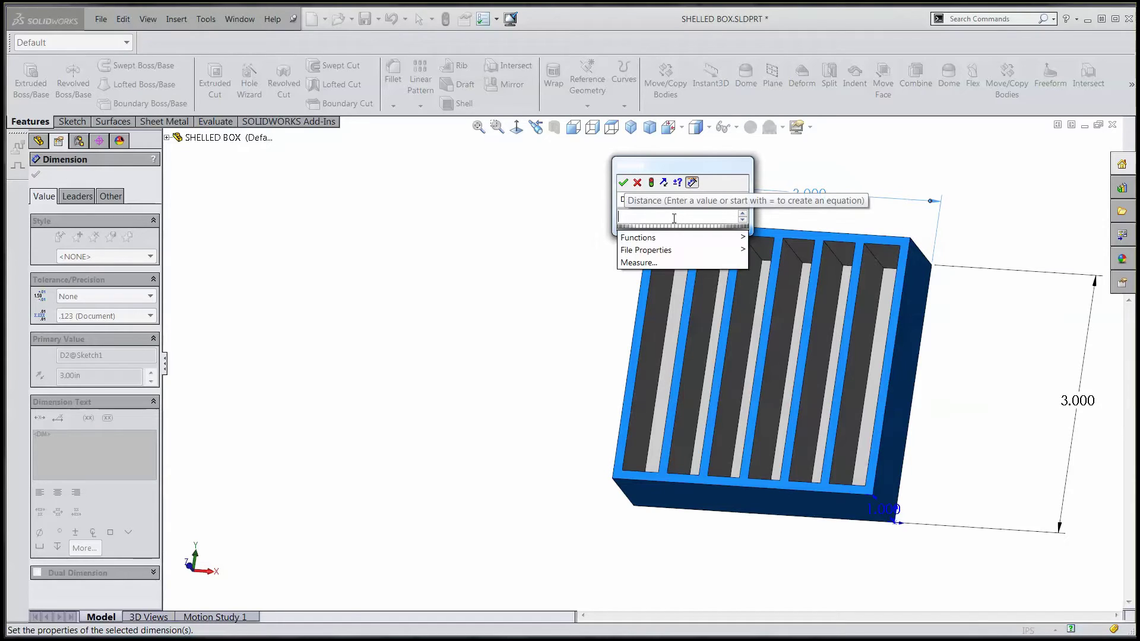
type("4")
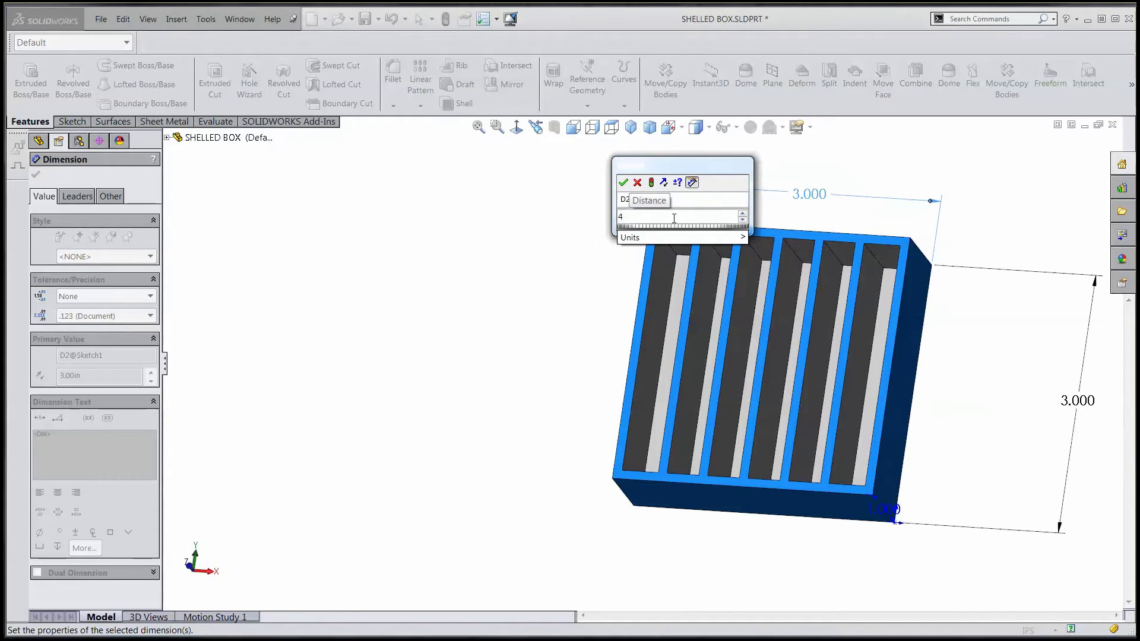
left_click(651, 182)
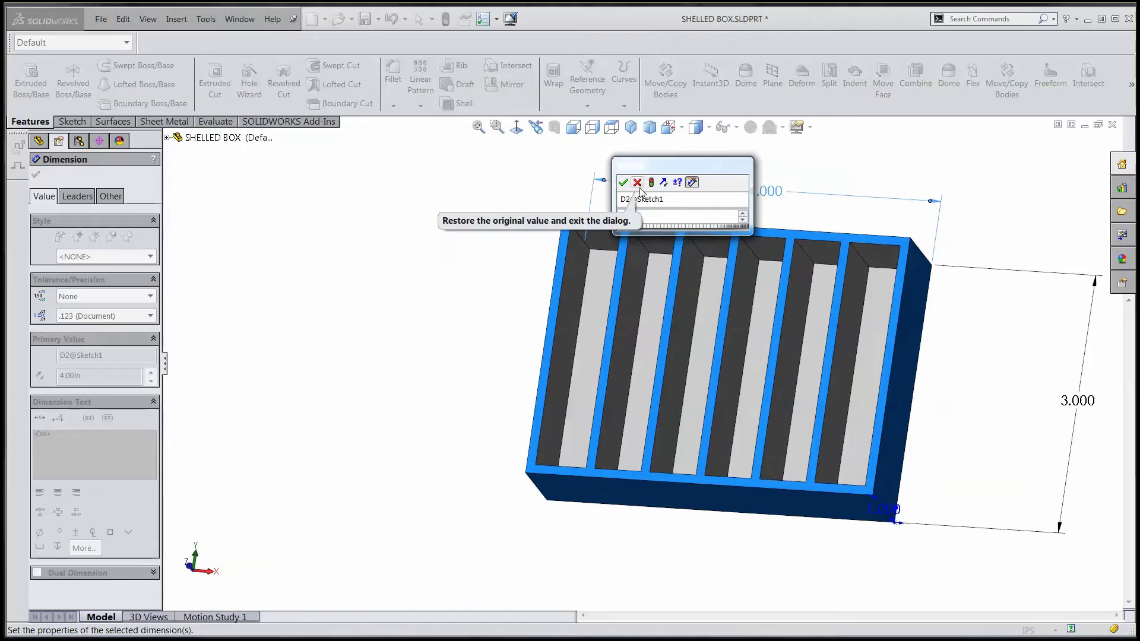
key("BackSpace")
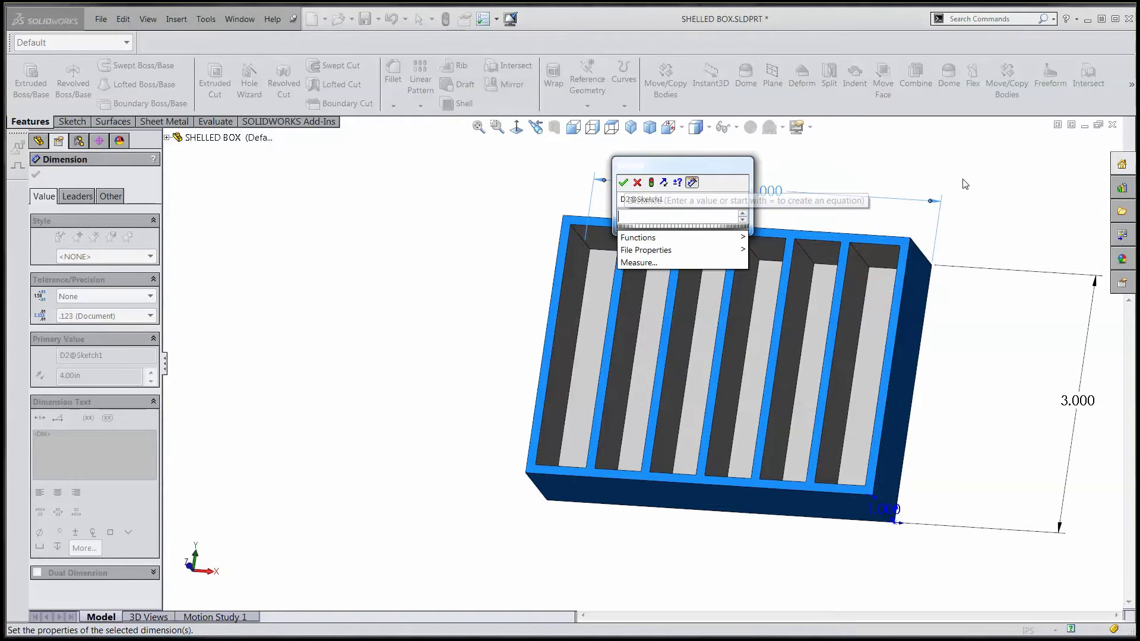
type("6")
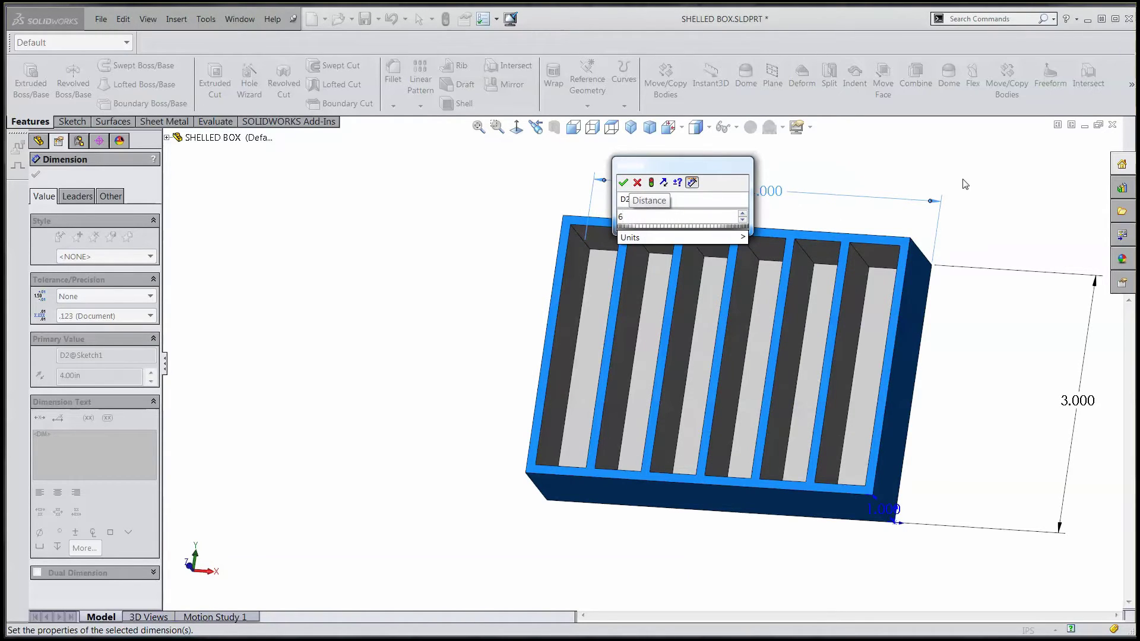
left_click(650, 183)
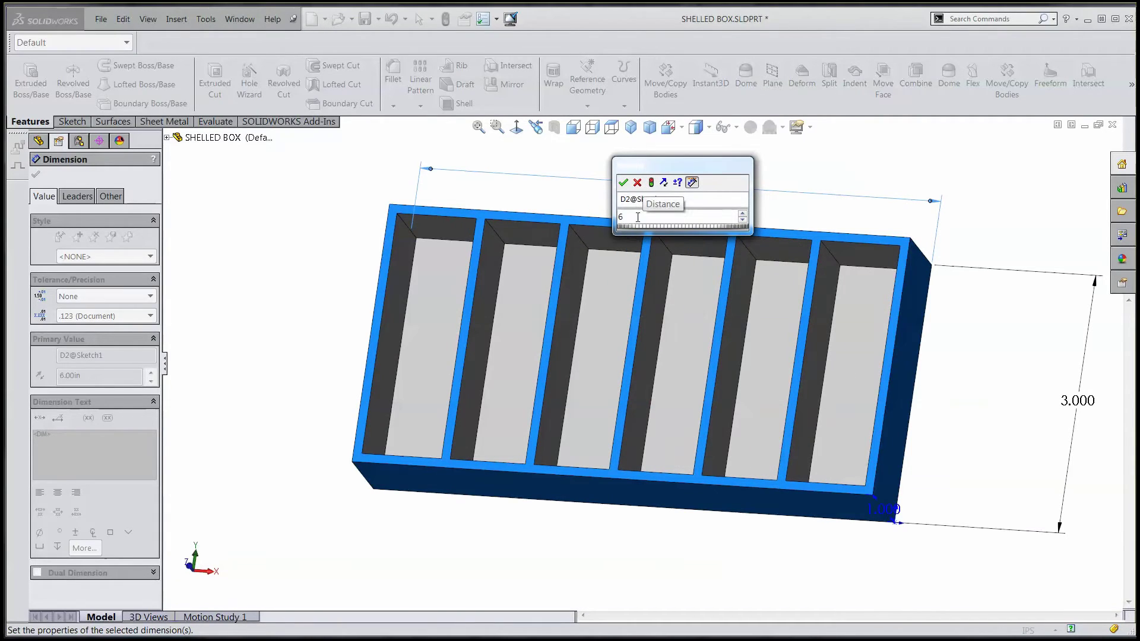
type(".32587")
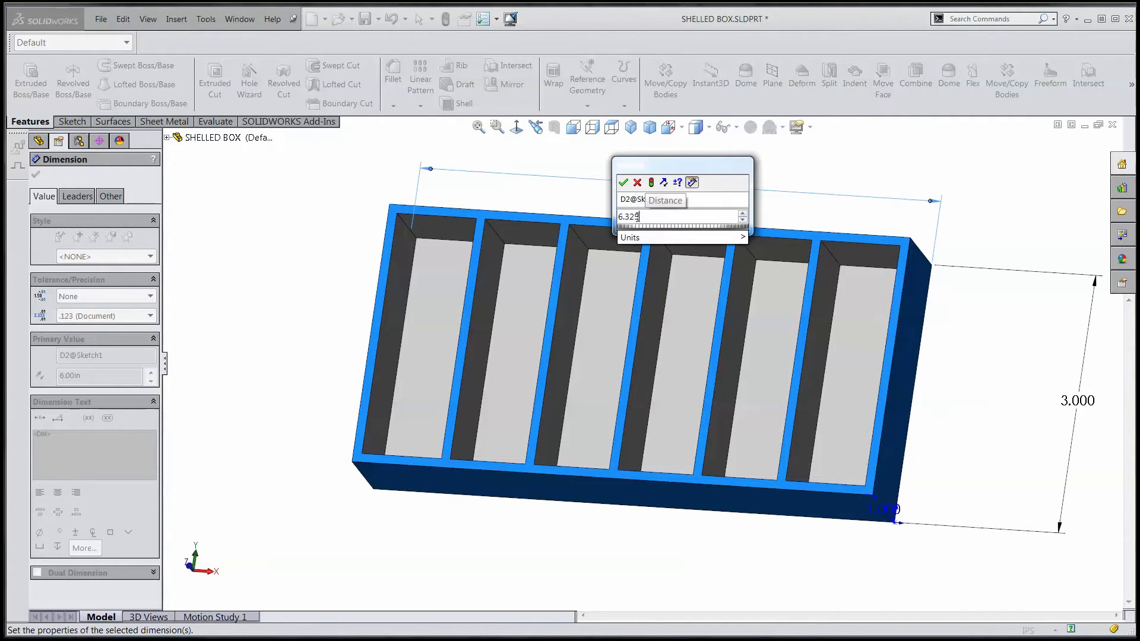
left_click(651, 183)
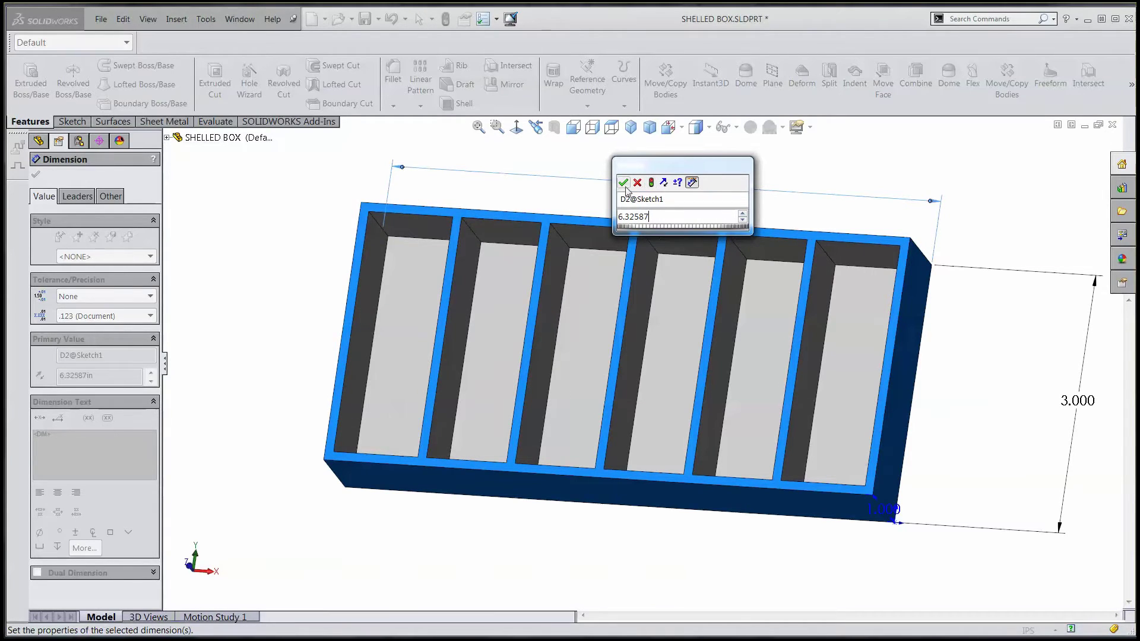
left_click(624, 183)
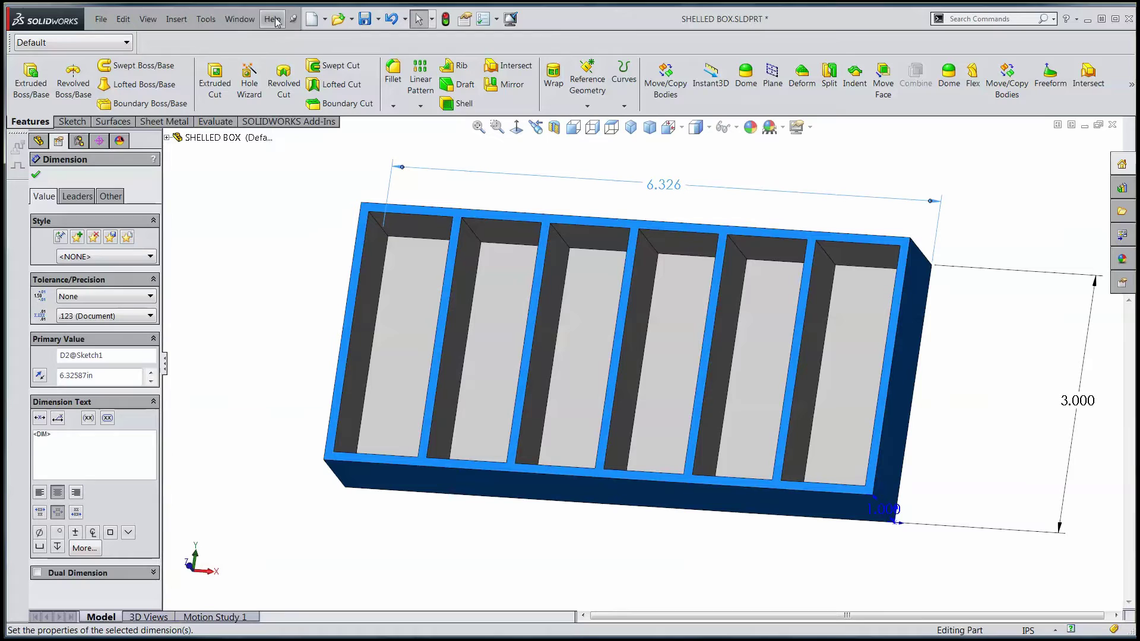
- Orbit to the box's closed back face, view it Normal To, and start a Hole Wizard hole
left_click(493, 183)
middle_click_drag(494, 183, 560, 351)
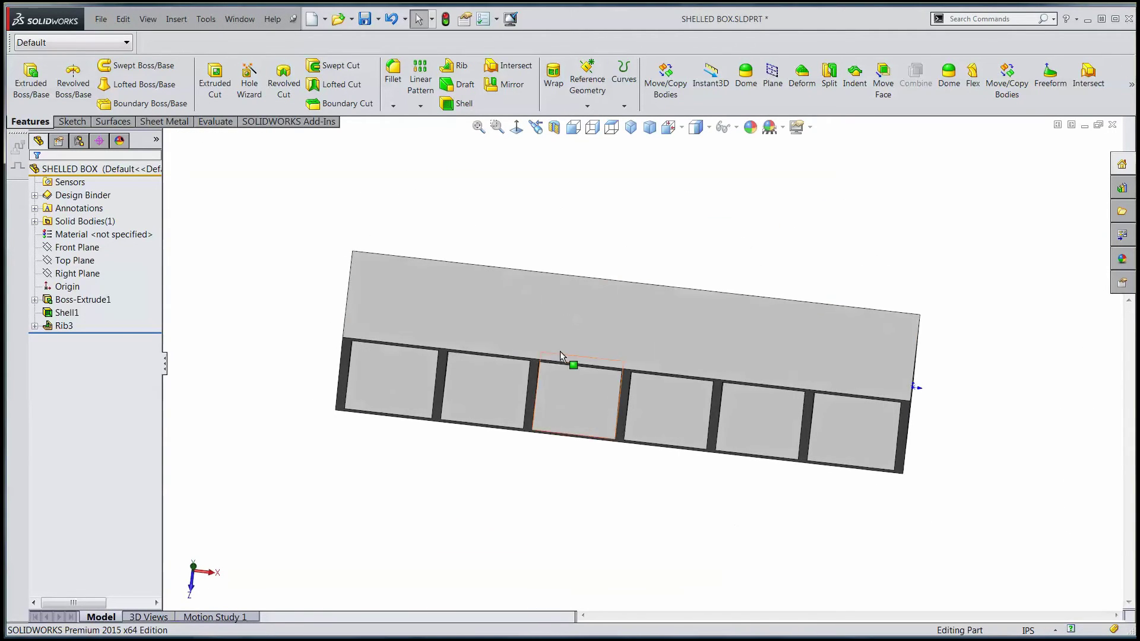
middle_click_drag(564, 305, 575, 354)
left_click(575, 354)
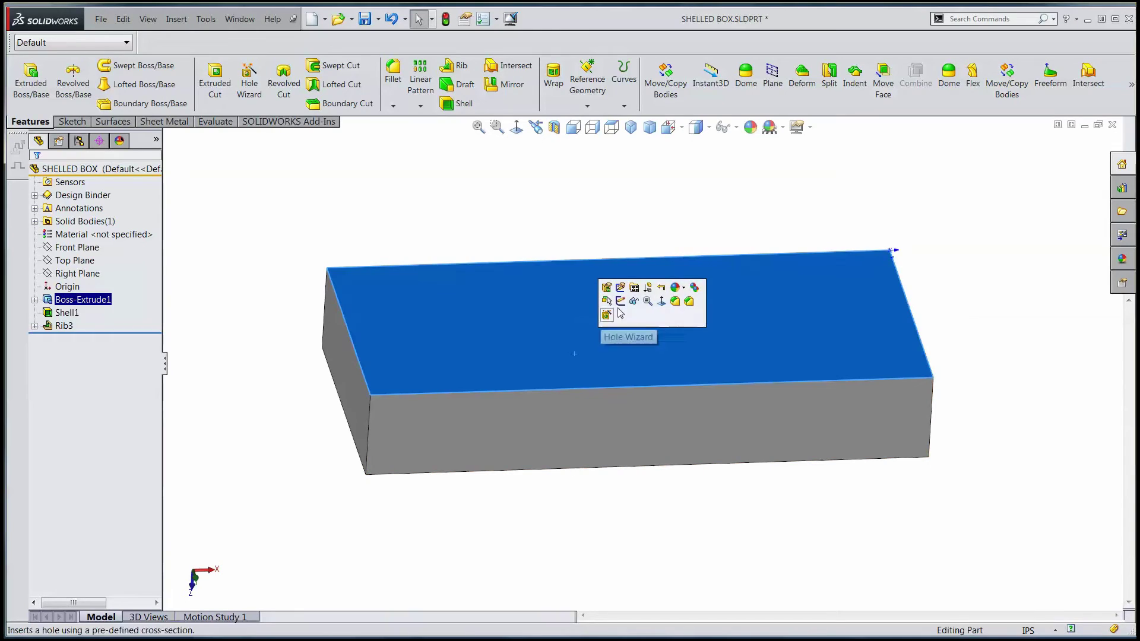
left_click(663, 303)
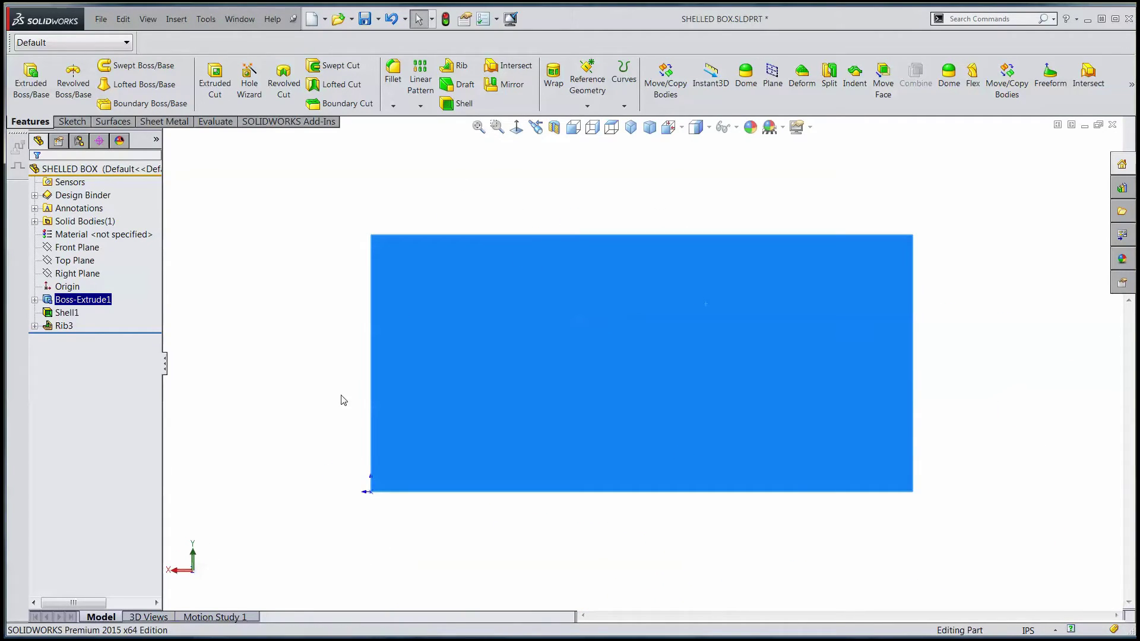
left_click(308, 384)
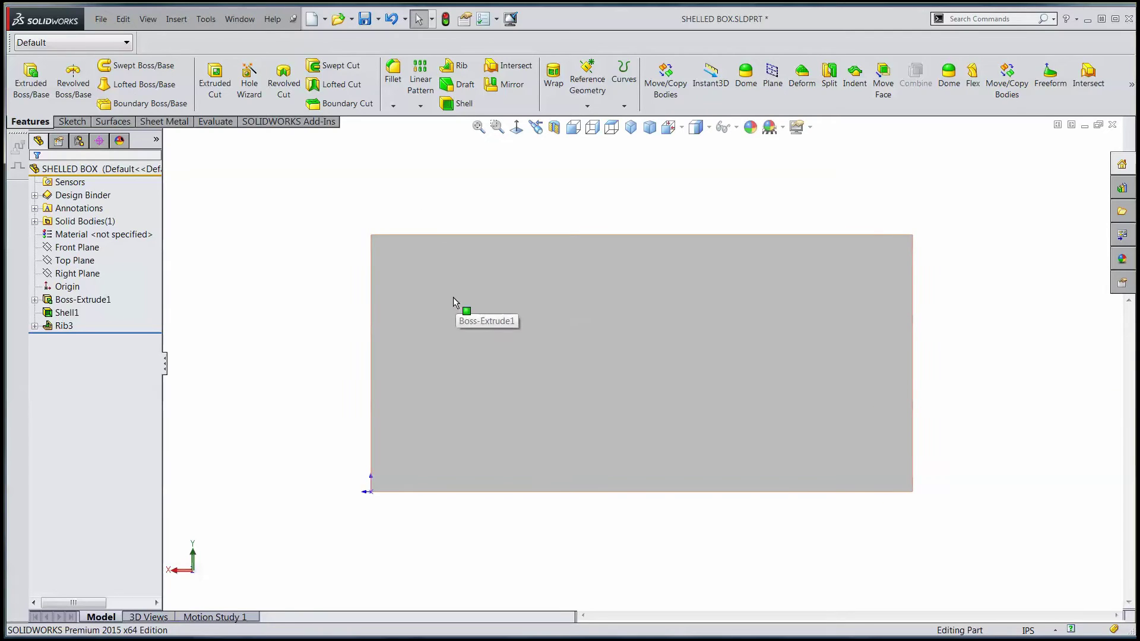
left_click(249, 76)
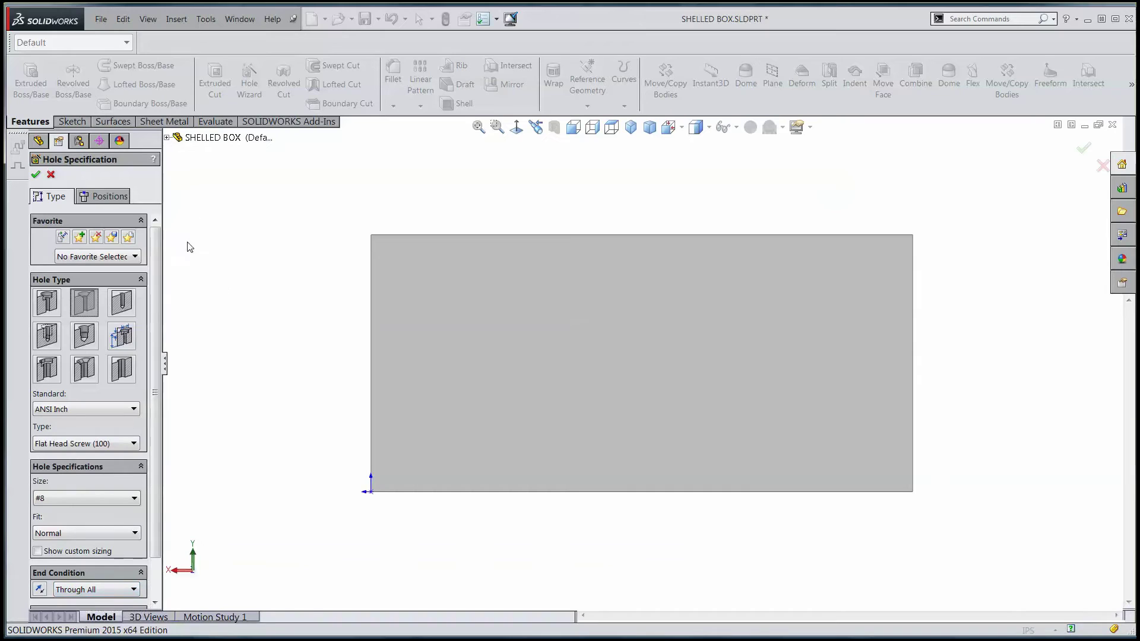
- Begin positioning the holes on the back face with the Point tool turned off
left_click(120, 199)
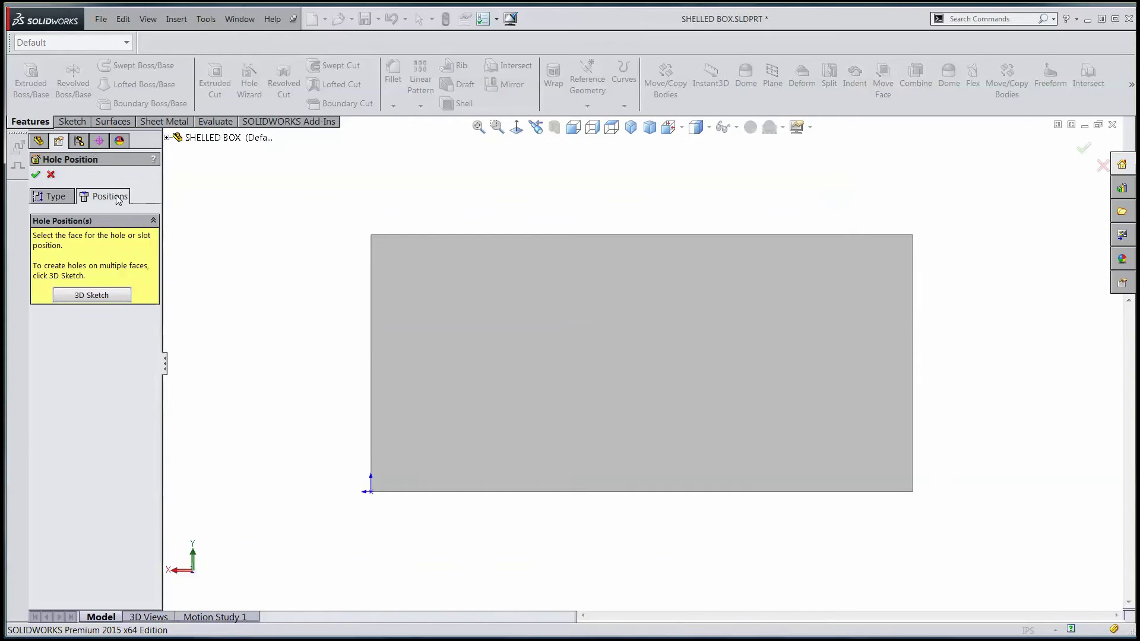
left_click(471, 376)
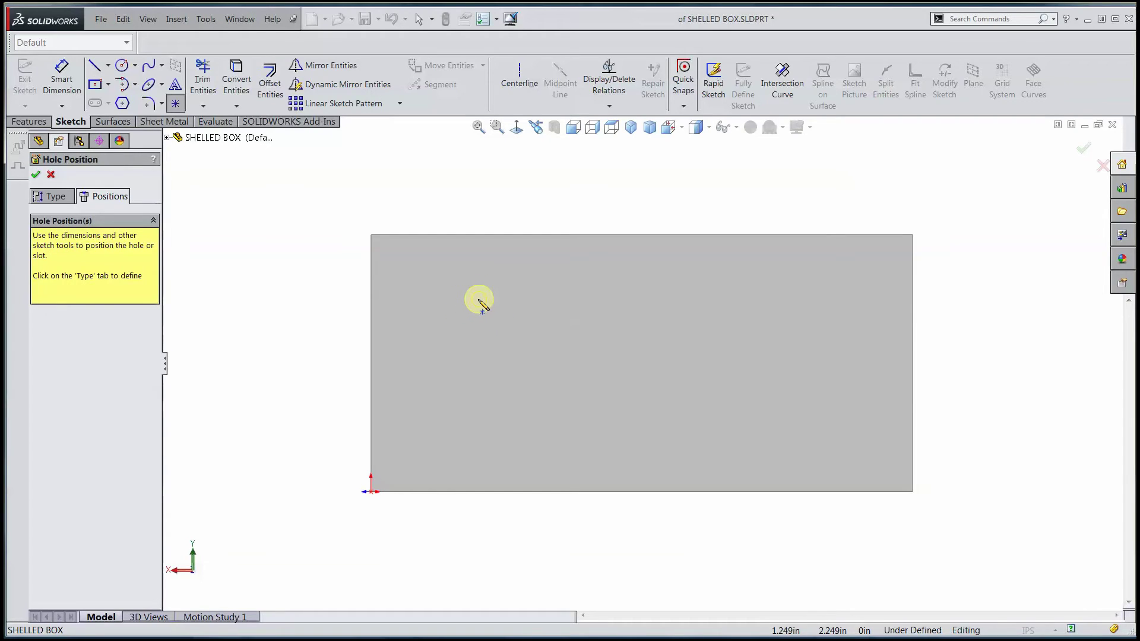
left_click(175, 103)
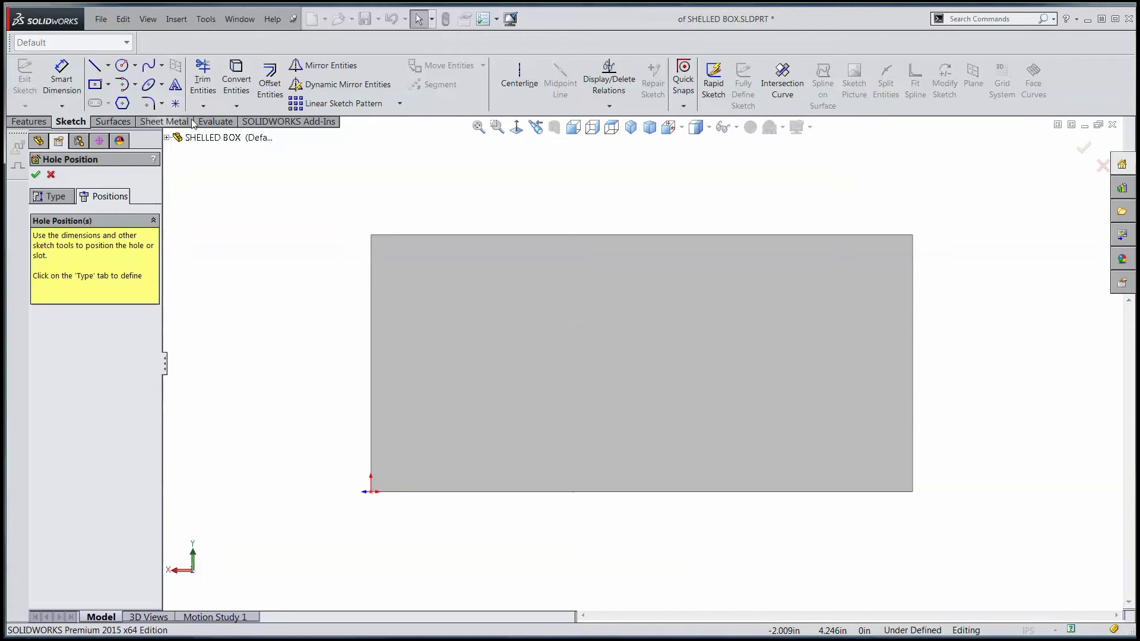
left_click(108, 84)
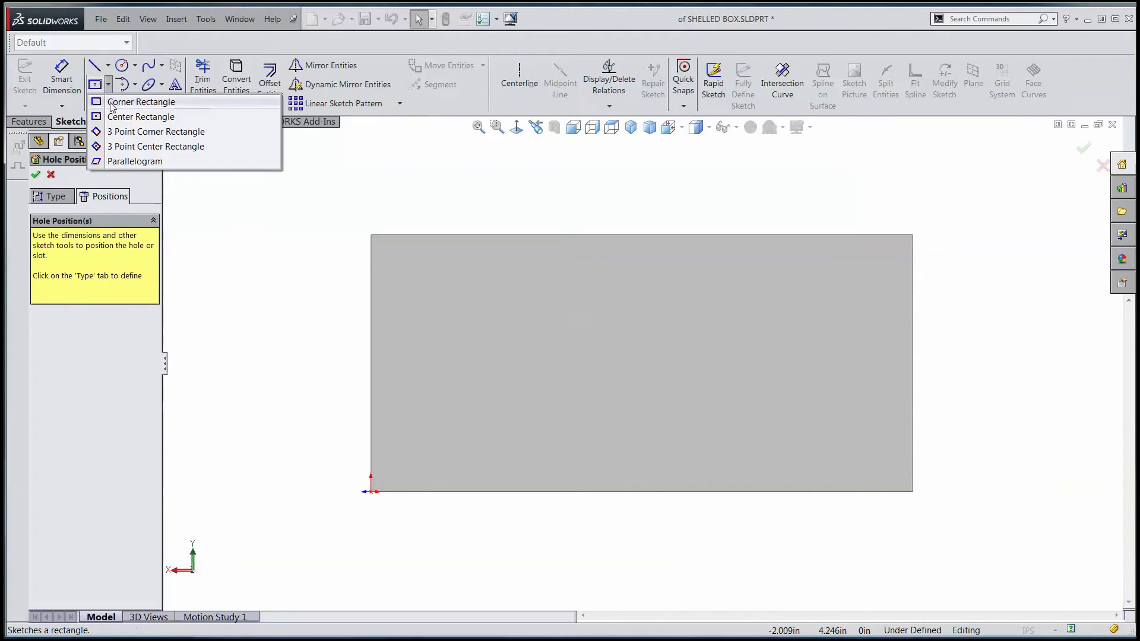
- Sketch an inset corner rectangle and a vertical centerline from the top edge to its top midpoint
left_click(111, 103)
mouse_move(412, 261)
left_mouse_down()
mouse_move(647, 466)
mouse_move(870, 467)
left_mouse_up()
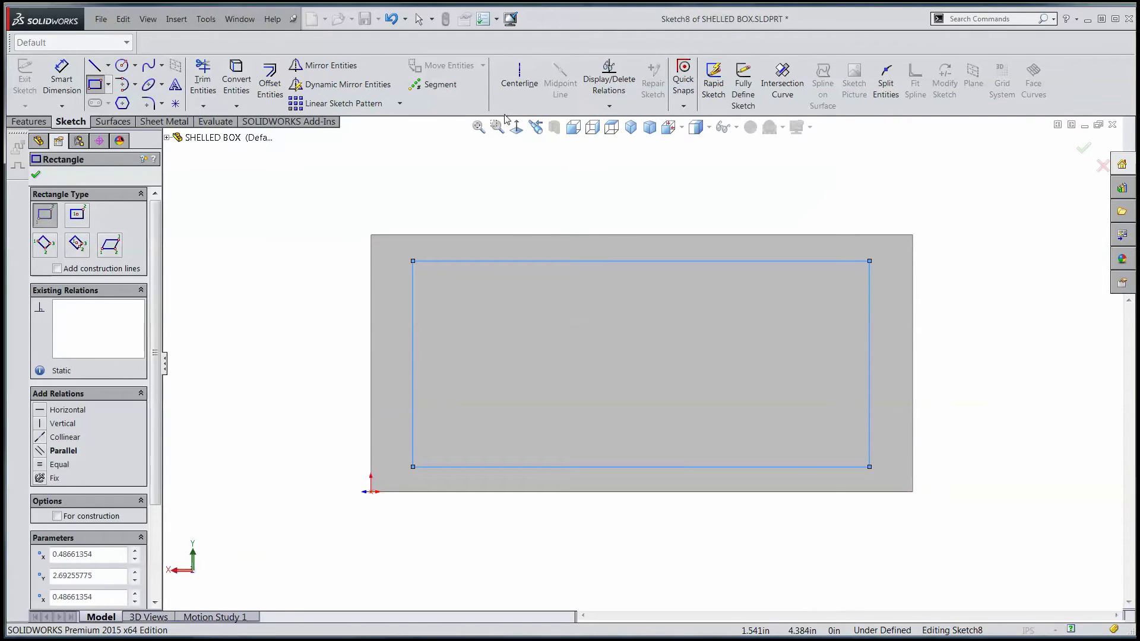
left_click(520, 77)
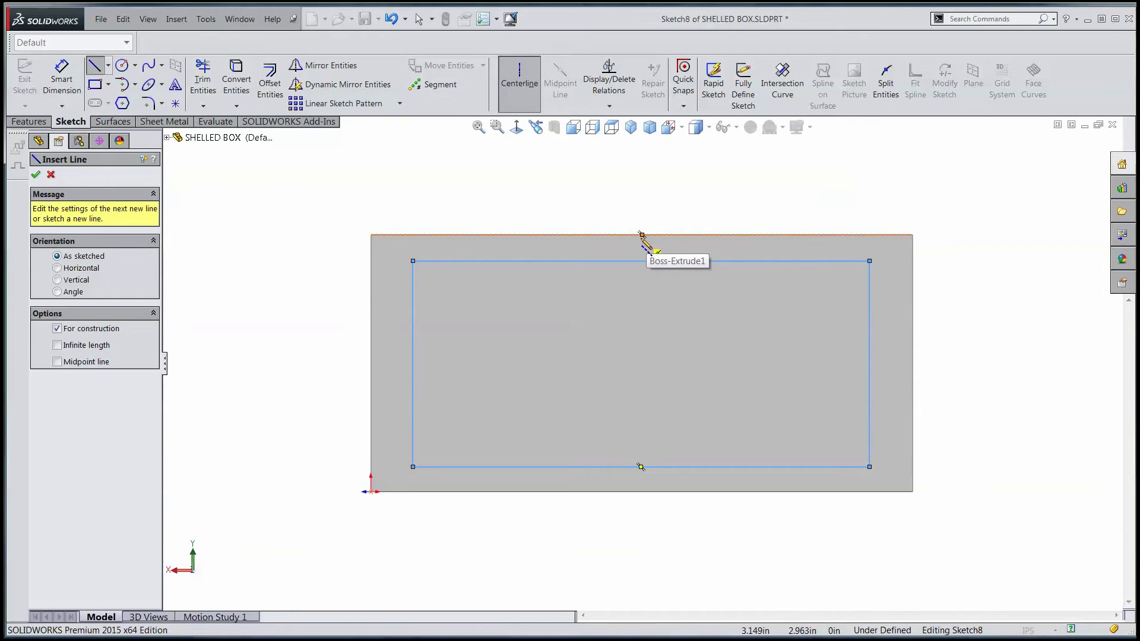
left_click(642, 235)
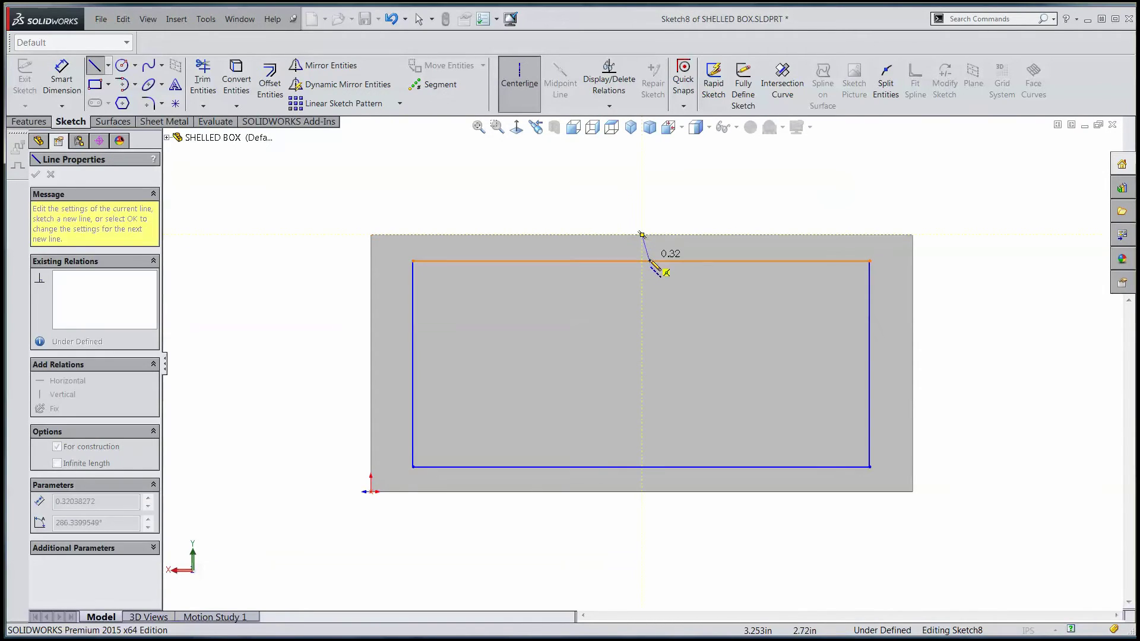
left_click(641, 261)
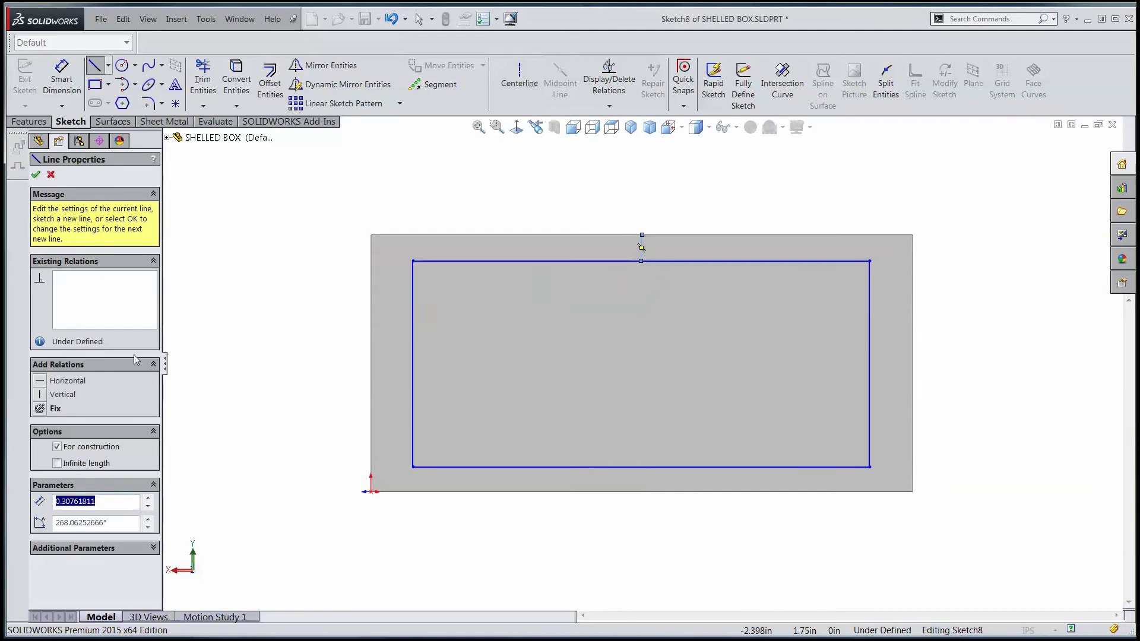
left_click(66, 396)
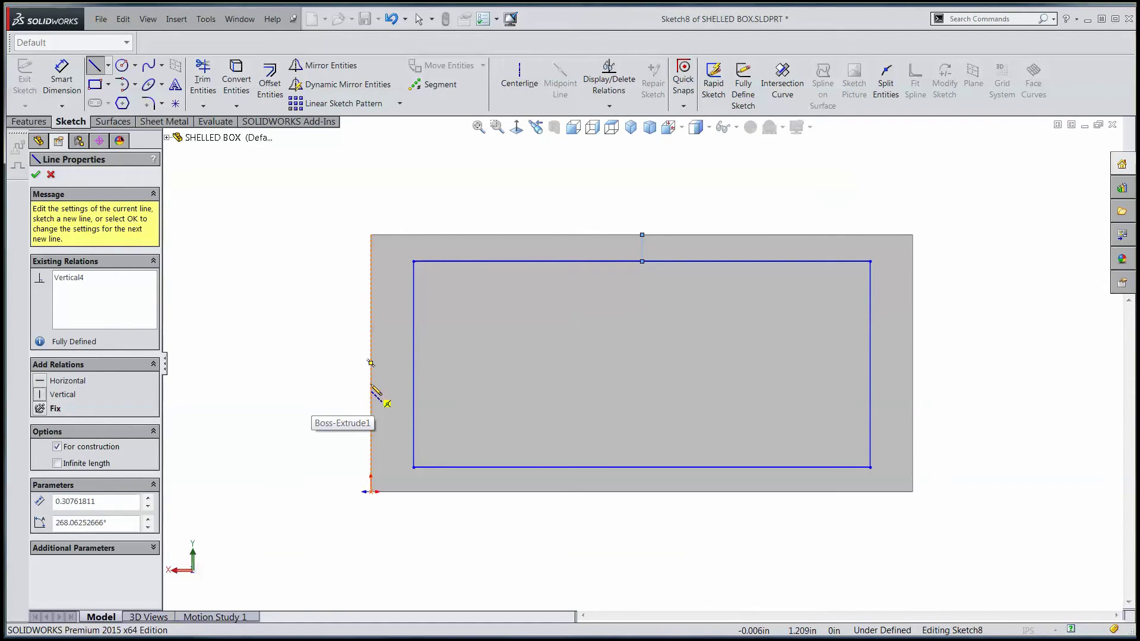
- Add a horizontal construction line from the left edge to the rectangle's left midpoint, then shrink the rectangle
left_click(370, 363)
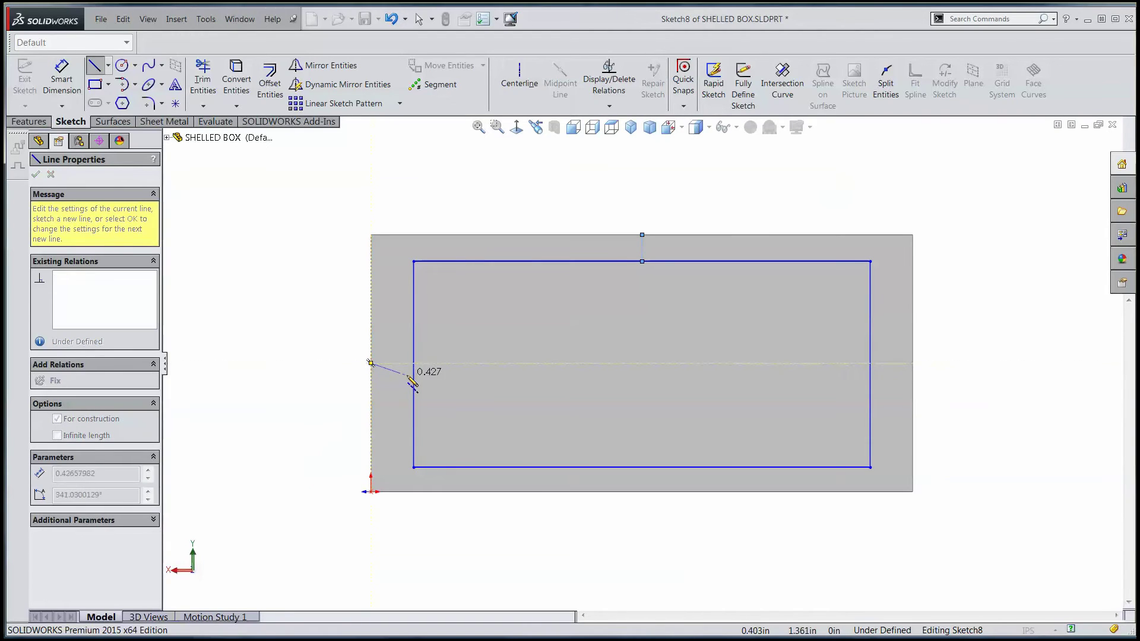
left_click(416, 365)
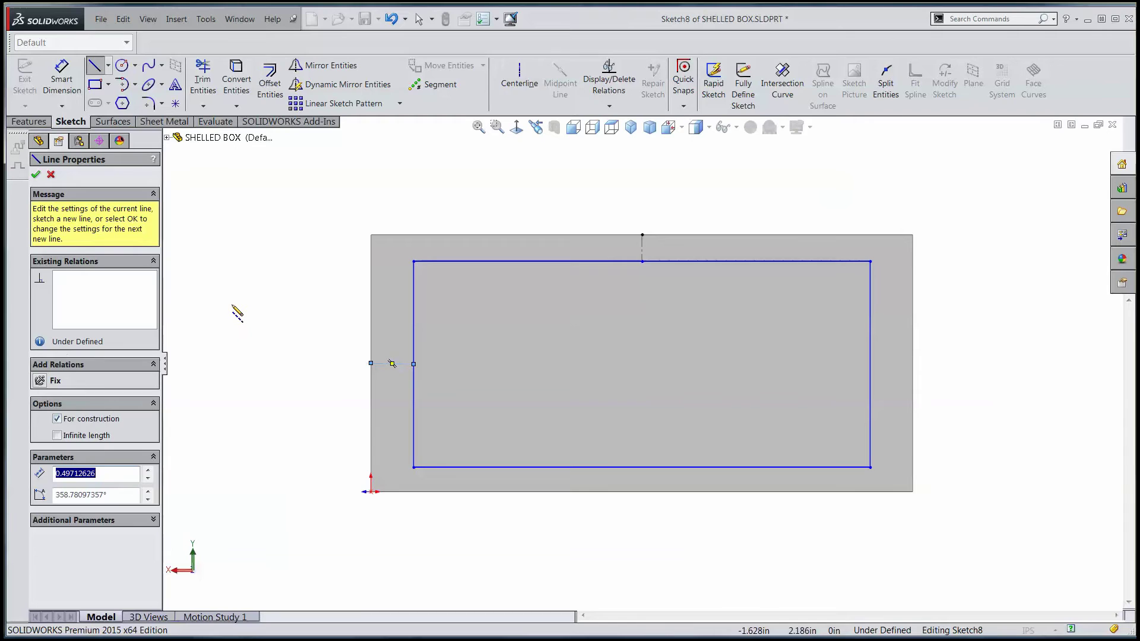
key("Escape")
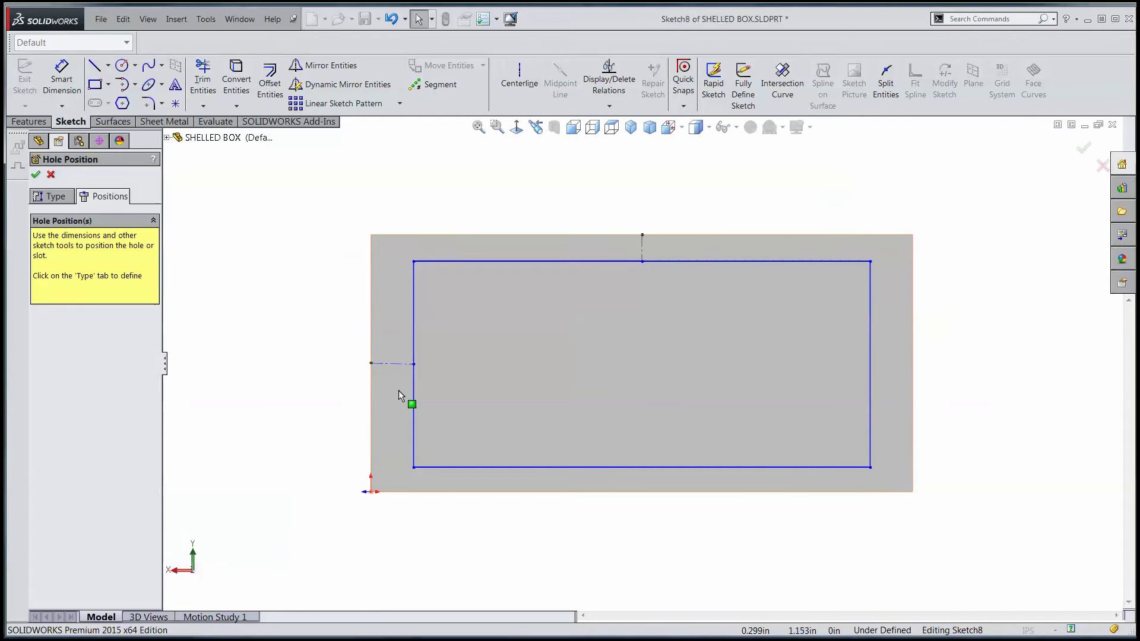
left_click(391, 365)
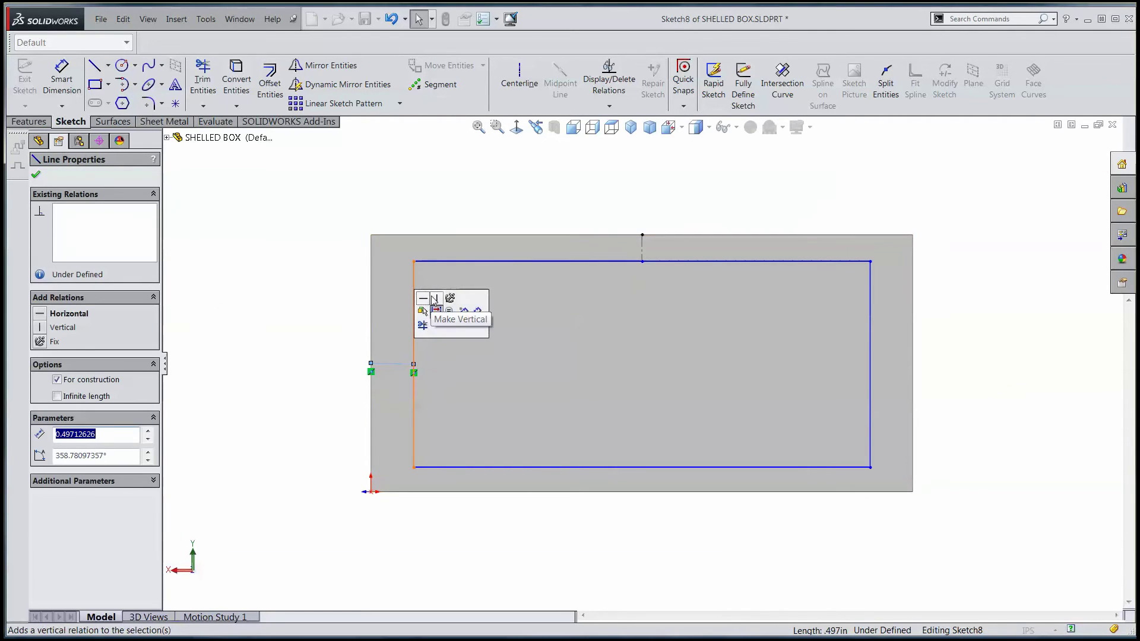
left_click(423, 298)
left_click(235, 319)
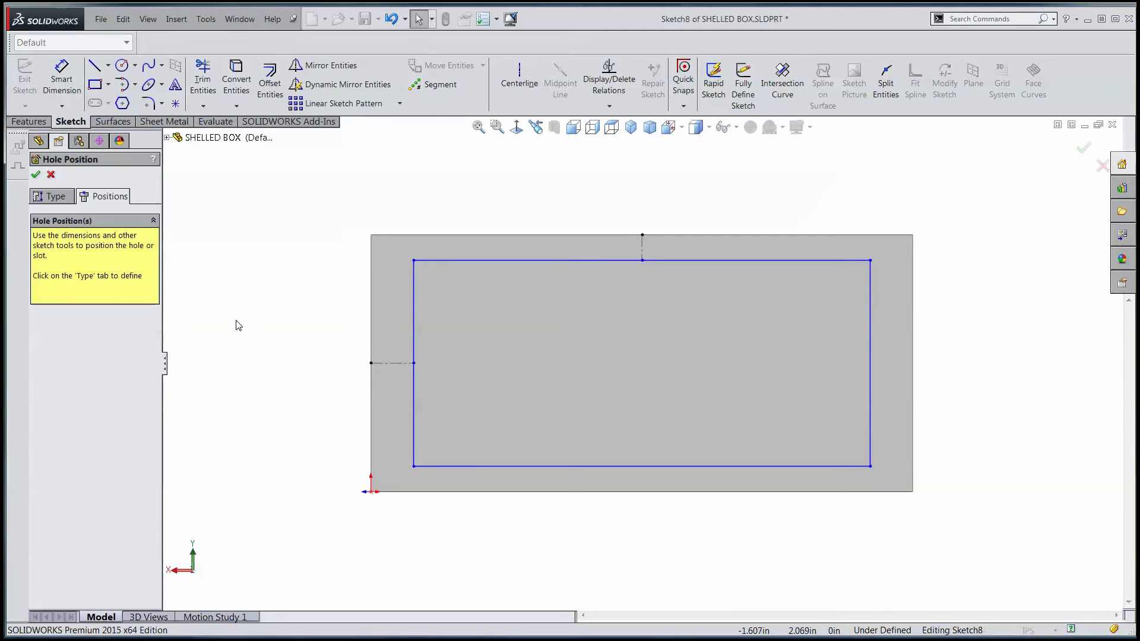
mouse_move(414, 260)
left_mouse_down()
mouse_move(437, 294)
mouse_move(579, 266)
mouse_move(409, 302)
mouse_move(408, 238)
mouse_move(553, 283)
mouse_move(393, 276)
mouse_move(432, 291)
left_mouse_up()
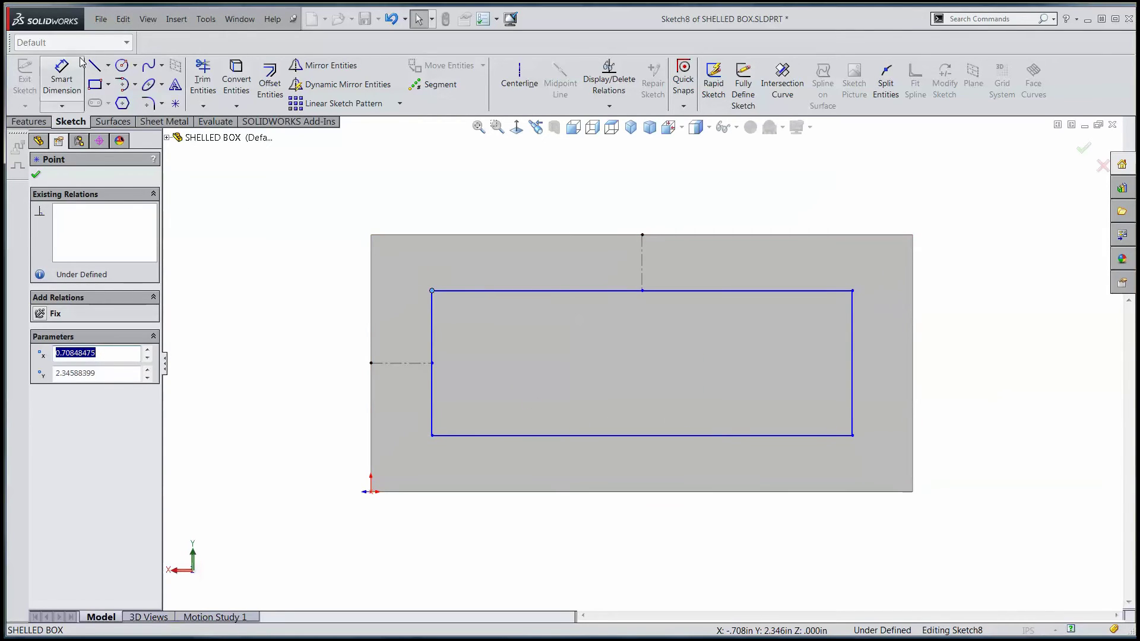
- Dimension the rectangle's top edge .5 in below the box's top edge
left_click(69, 72)
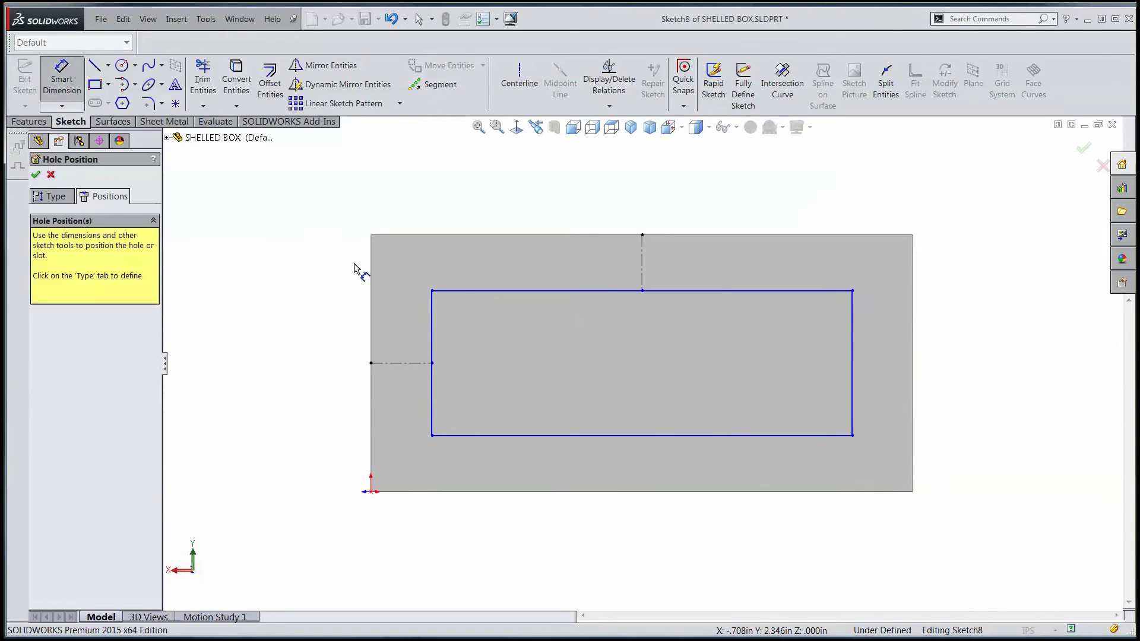
left_click(457, 291)
left_click(458, 236)
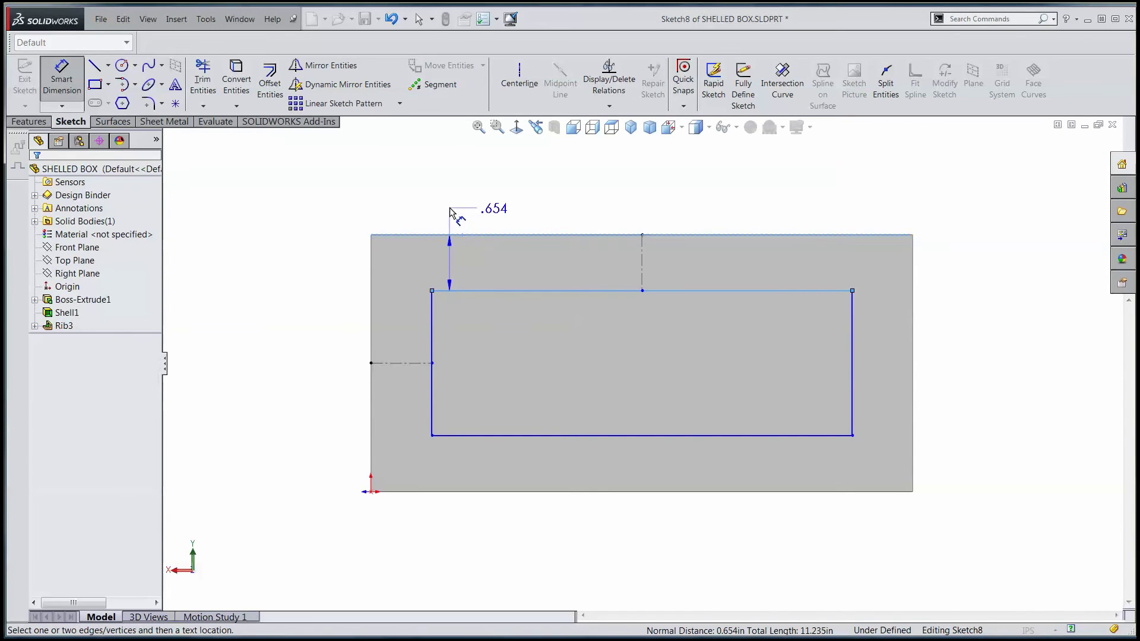
left_click(447, 217)
type(".5")
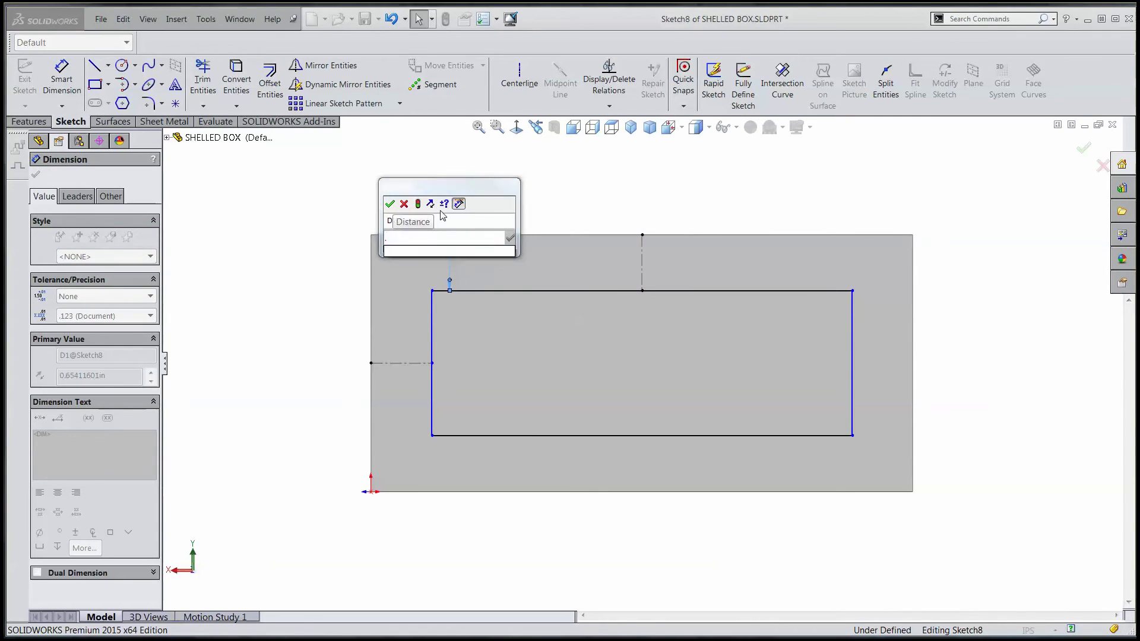
key("Return")
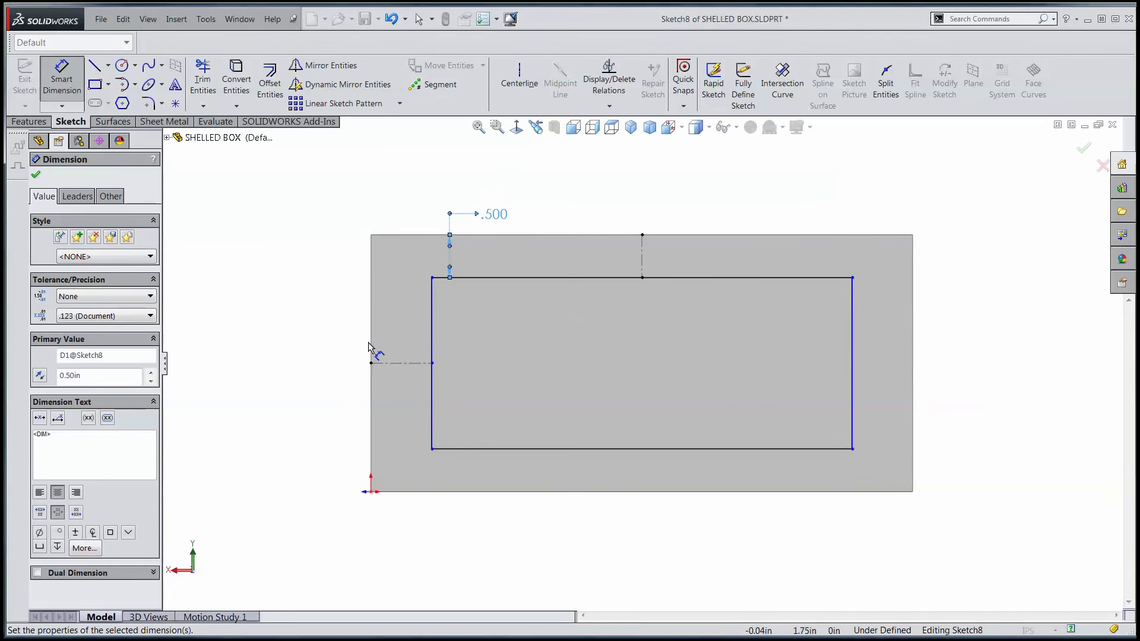
- Dimension the rectangle 3/4 in from the box's left edge and tidy the dimension text placement
left_click(372, 348)
left_click(431, 337)
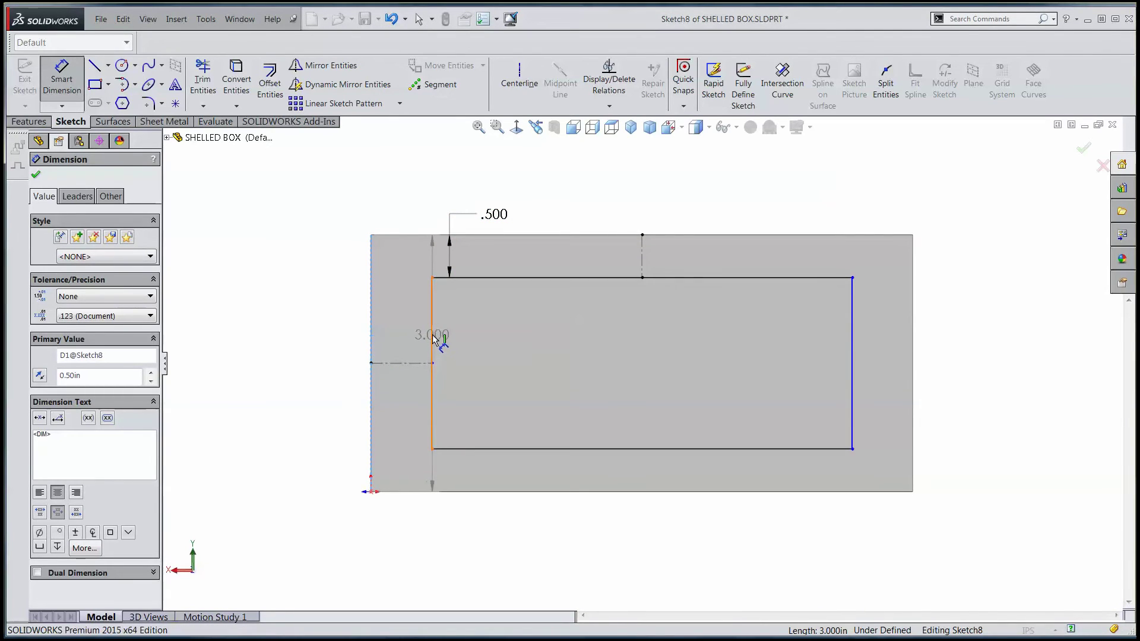
left_click(379, 213)
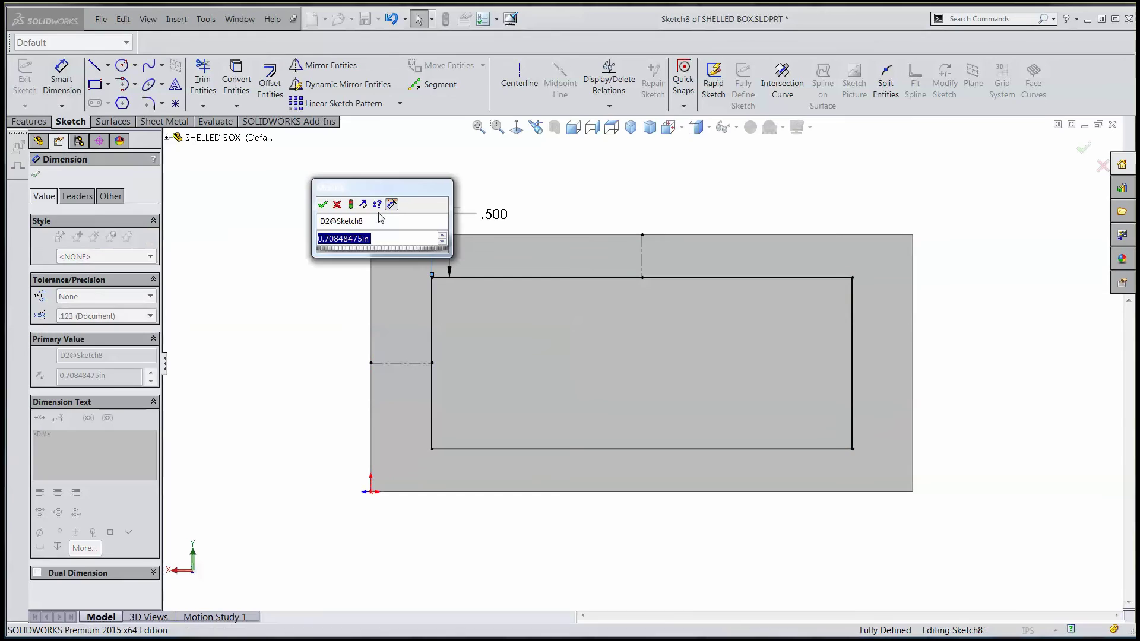
type("3/4")
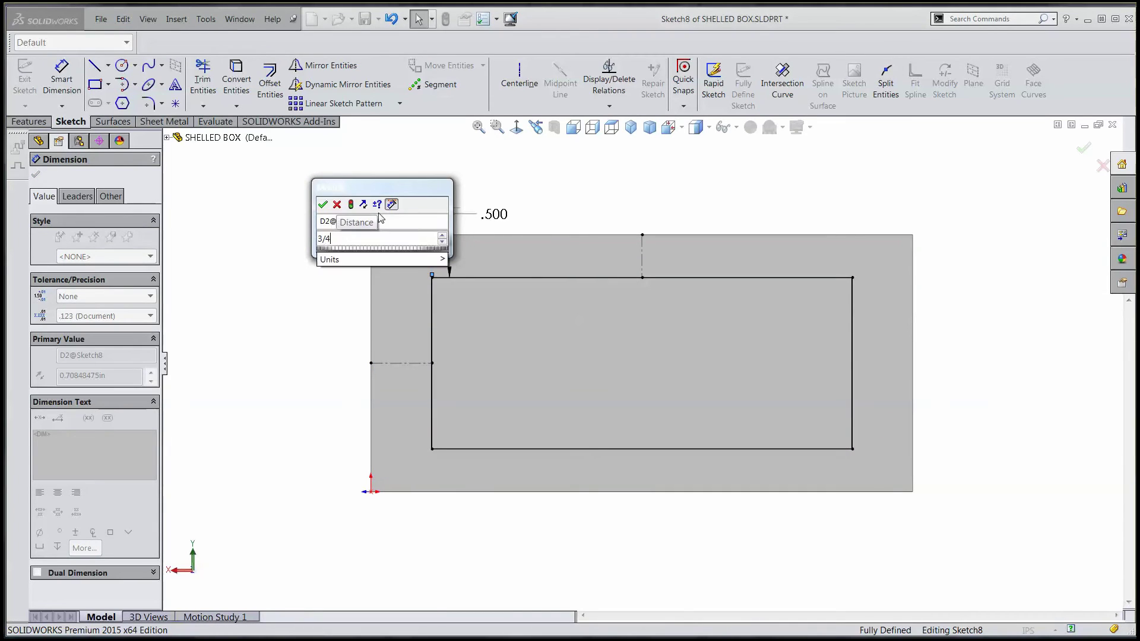
key("Return")
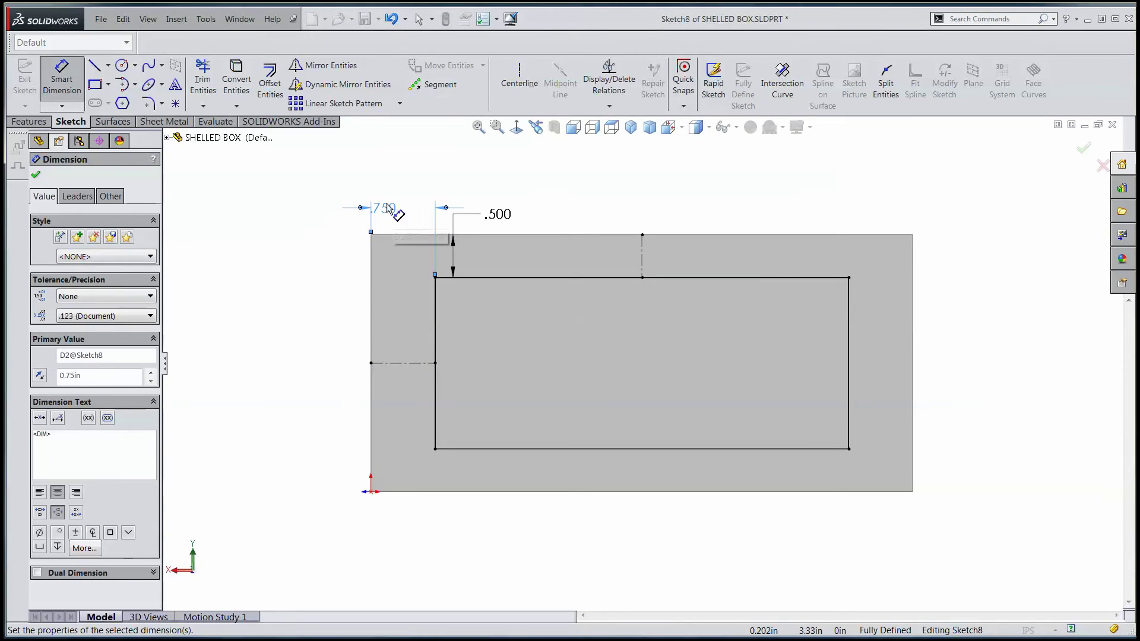
left_click_drag(377, 209, 396, 208)
left_click_drag(488, 220, 346, 257)
left_click(533, 196)
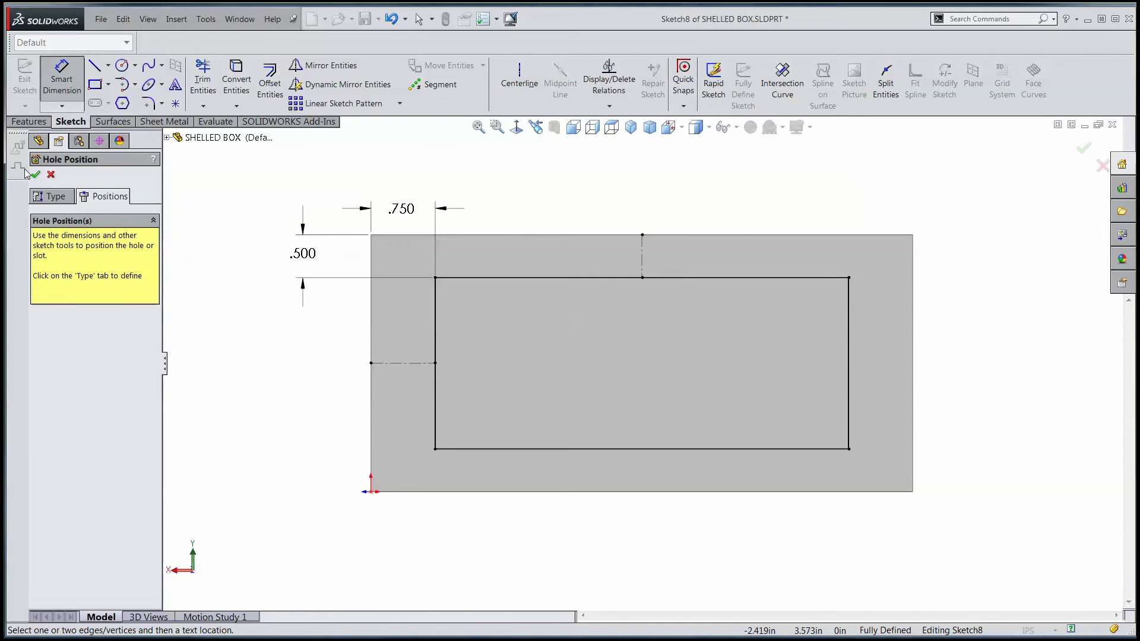
- Place eight hole points on the rectangle's four corners and the midpoints of its four sides
left_click(175, 104)
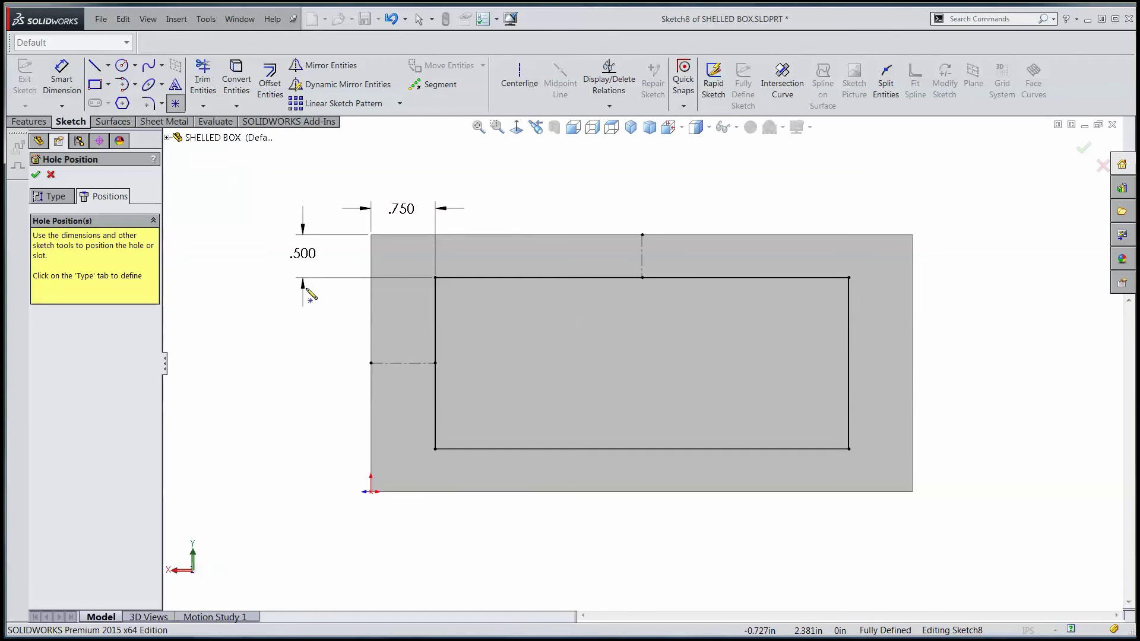
left_click(437, 279)
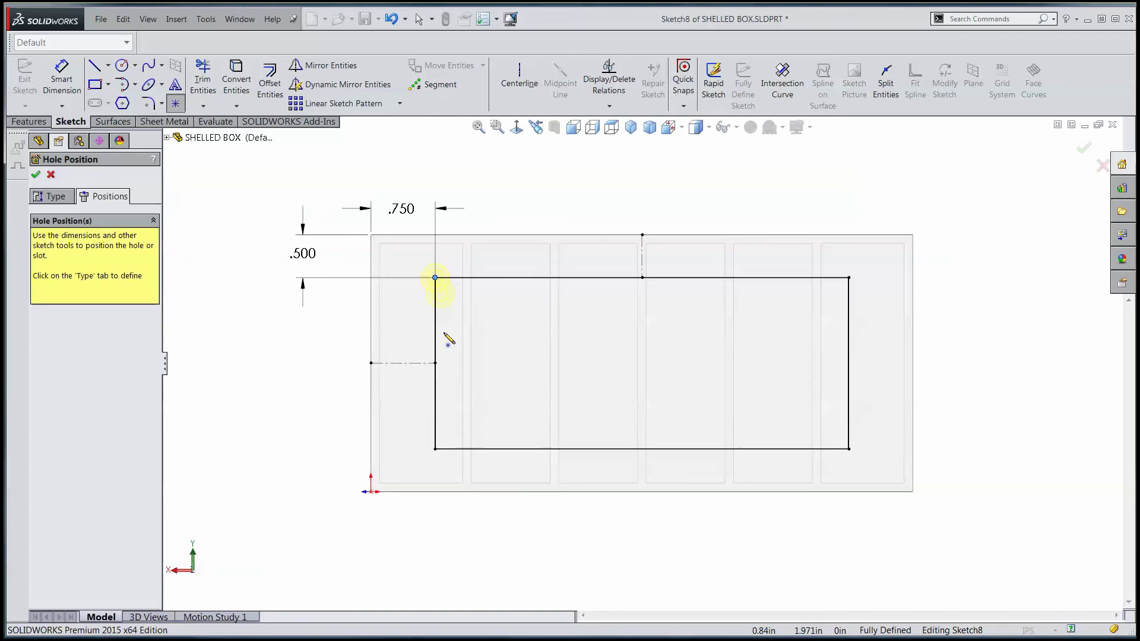
left_click(437, 449)
left_click(849, 277)
left_click(850, 449)
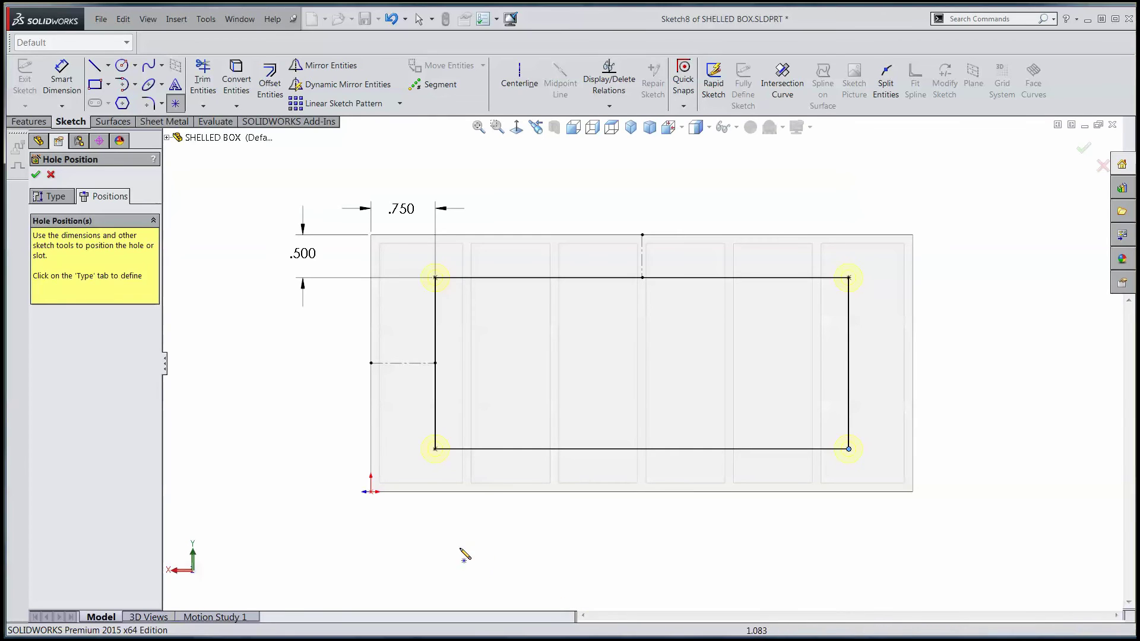
left_click(435, 363)
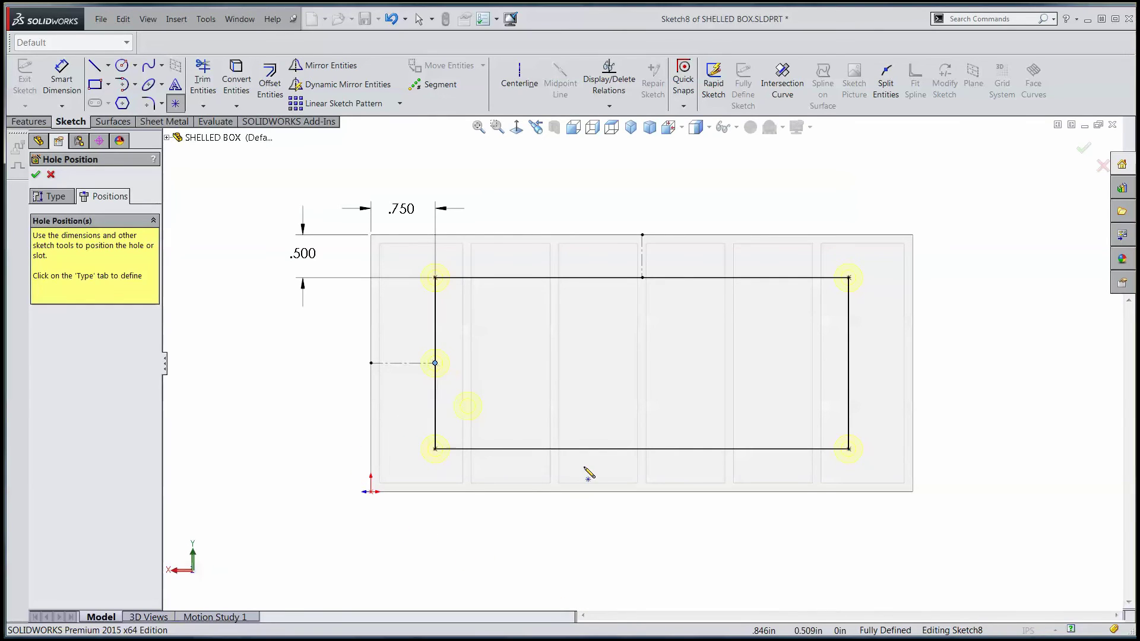
left_click(642, 448)
left_click(642, 277)
left_click(849, 363)
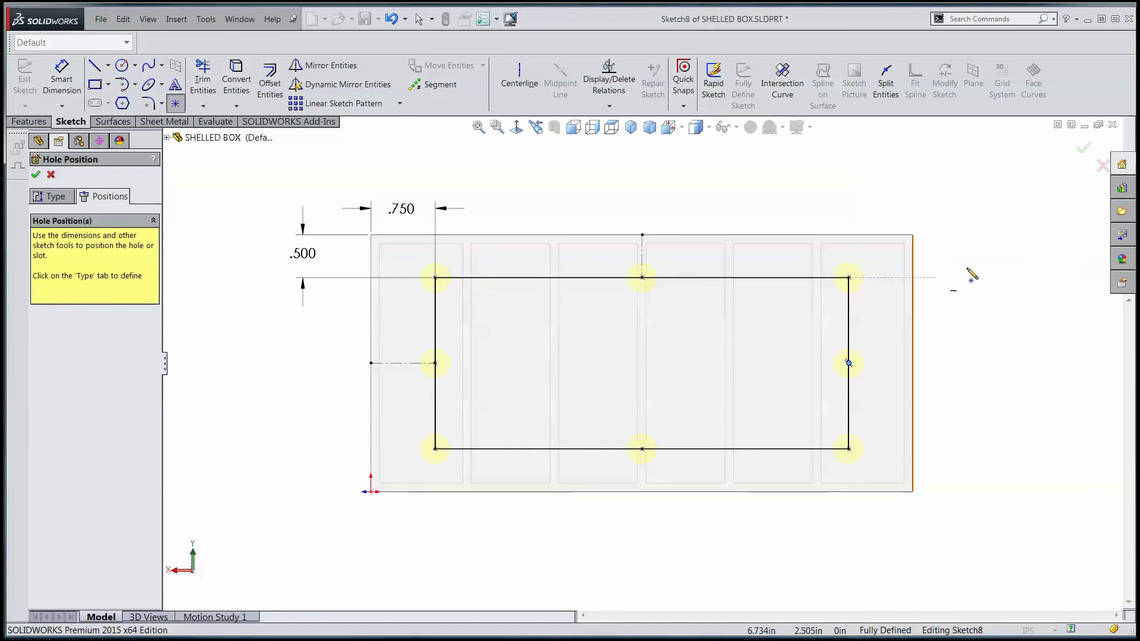
- Create the countersunk #8 holes, then change the .500 top offset to 5/8 in and rebuild
left_click(1084, 152)
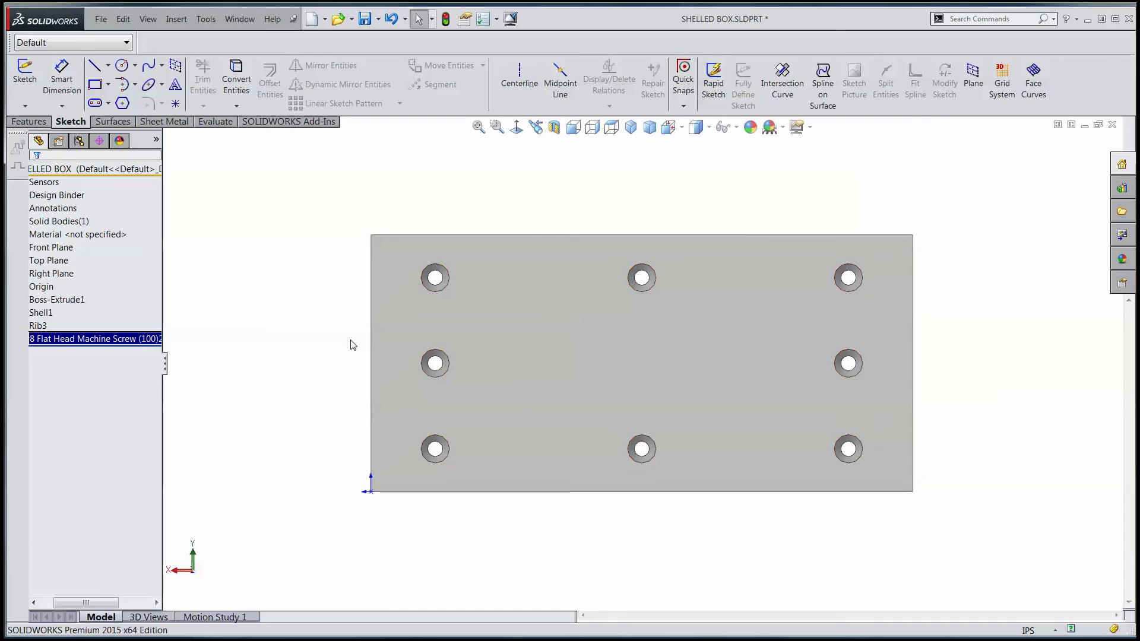
double_click(435, 290)
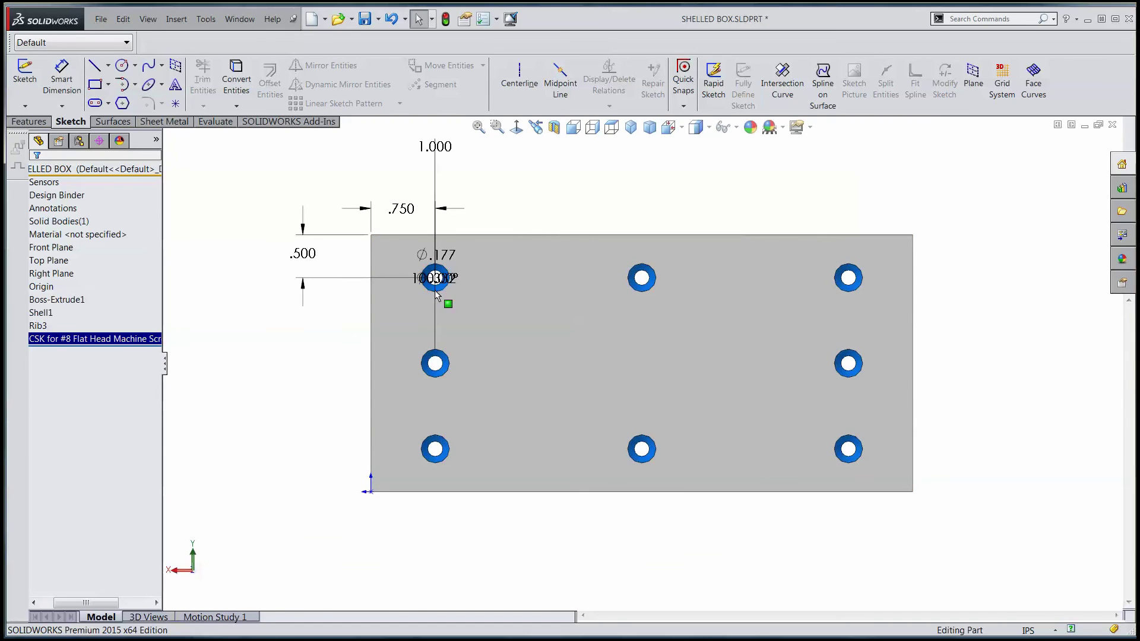
double_click(303, 254)
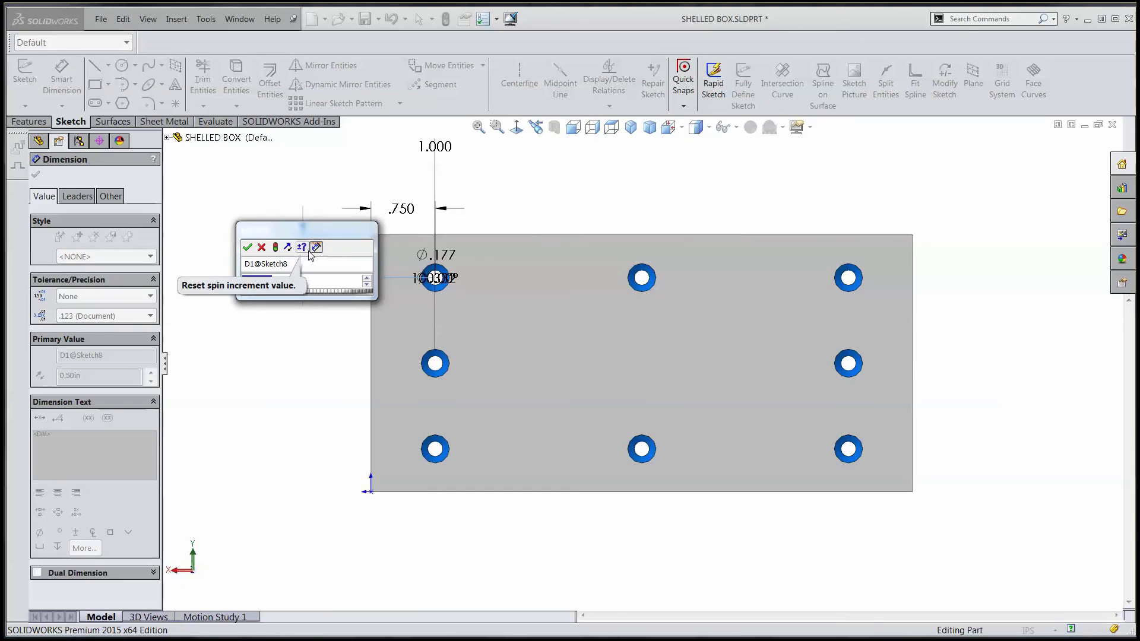
type("5/8")
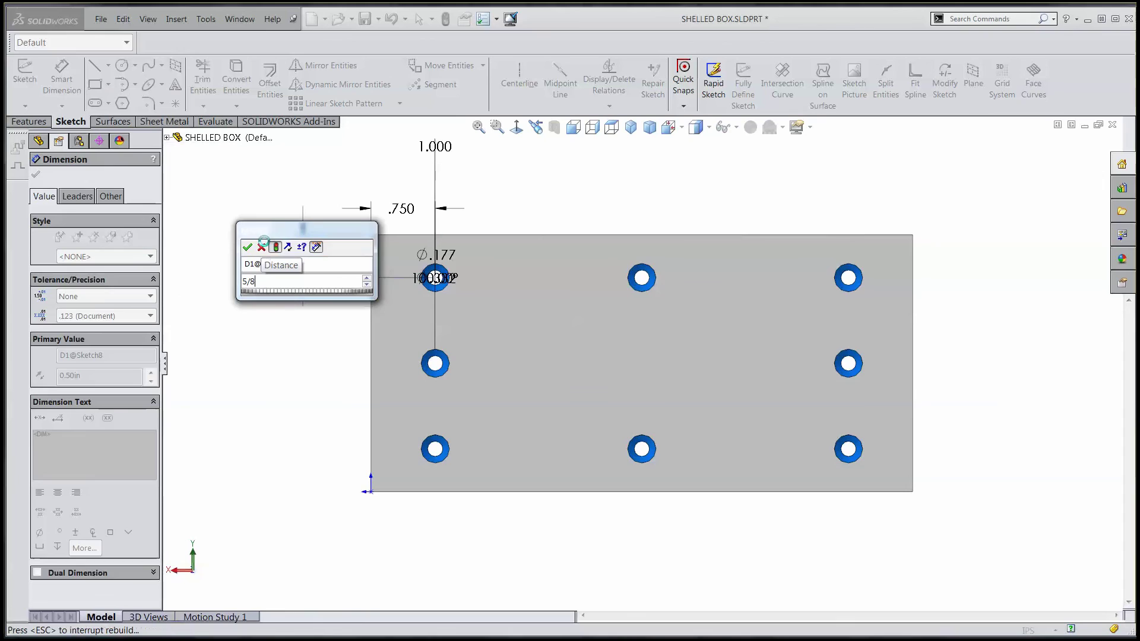
left_click(247, 247)
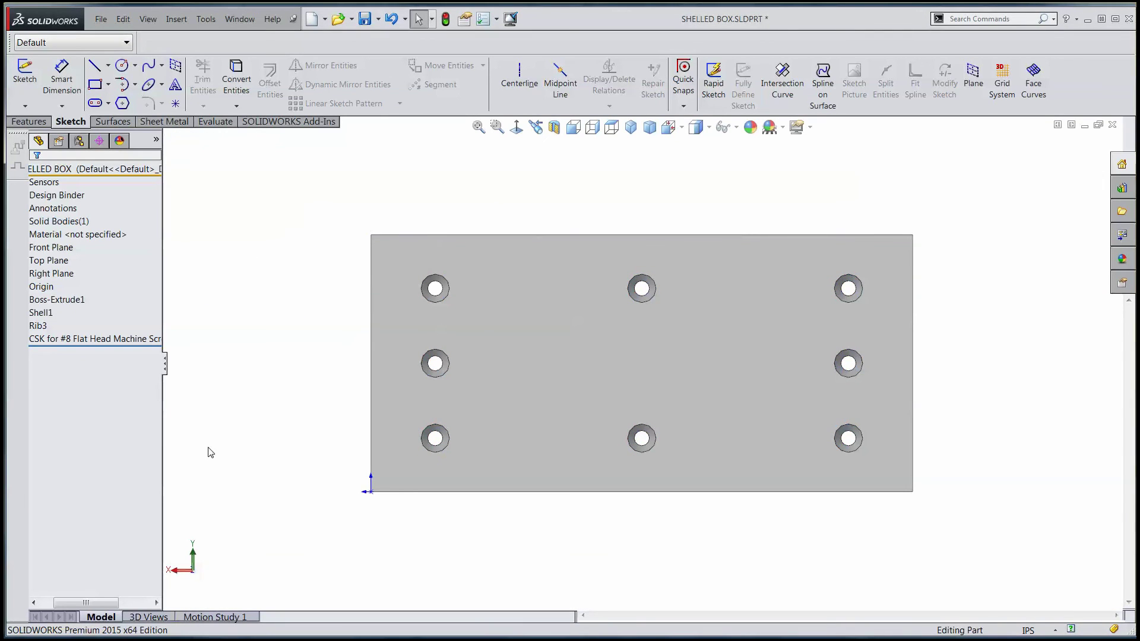